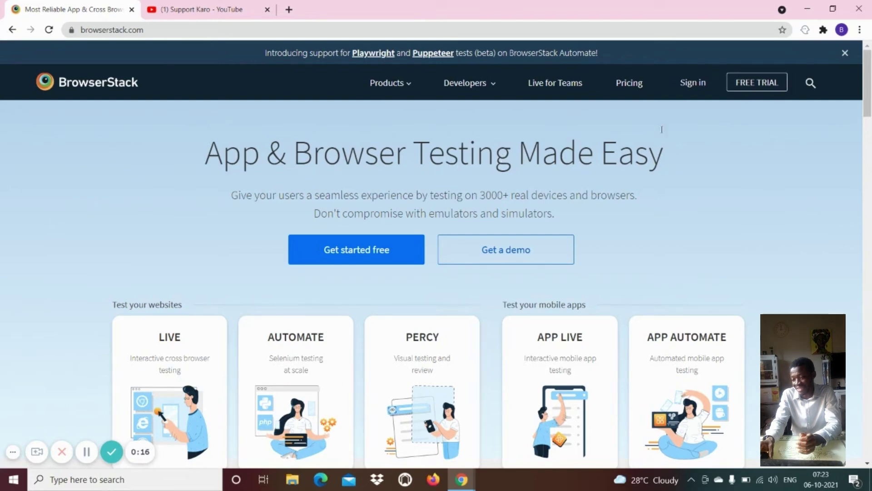
# - Sign in to the BrowserStack account and open the Live testing dashboard
pyautogui.click(697, 87)
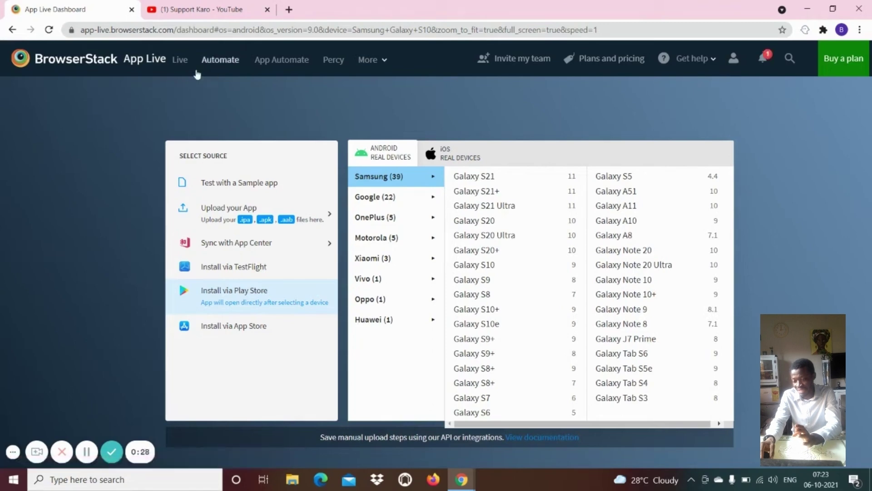
pyautogui.click(179, 63)
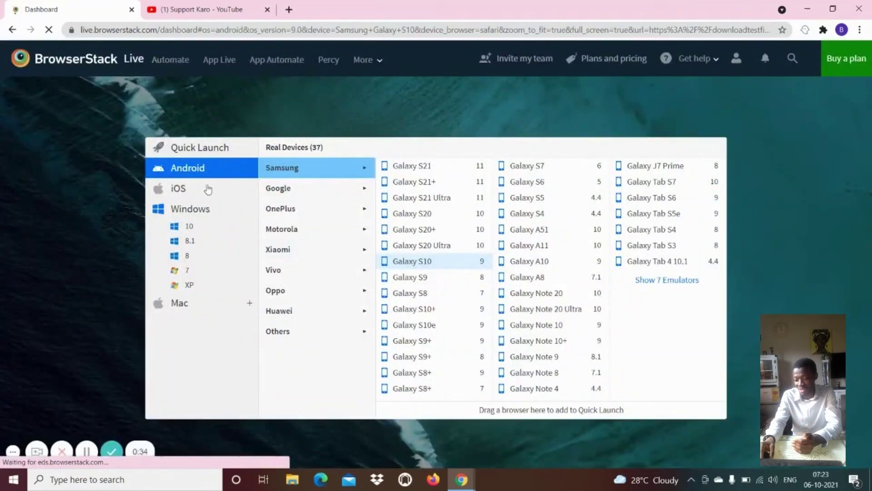
# - Look through the browsers and real devices offered for Windows 10, Android, iOS and Mac
pyautogui.click(186, 225)
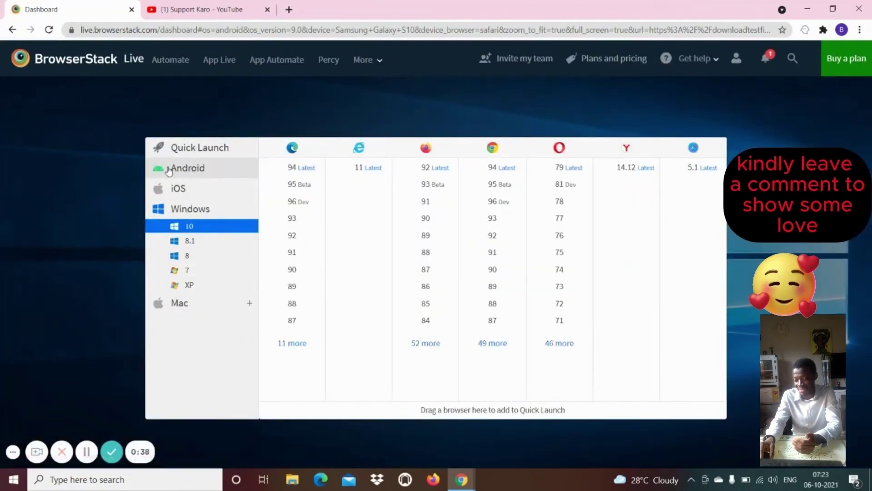
pyautogui.click(187, 169)
pyautogui.click(202, 189)
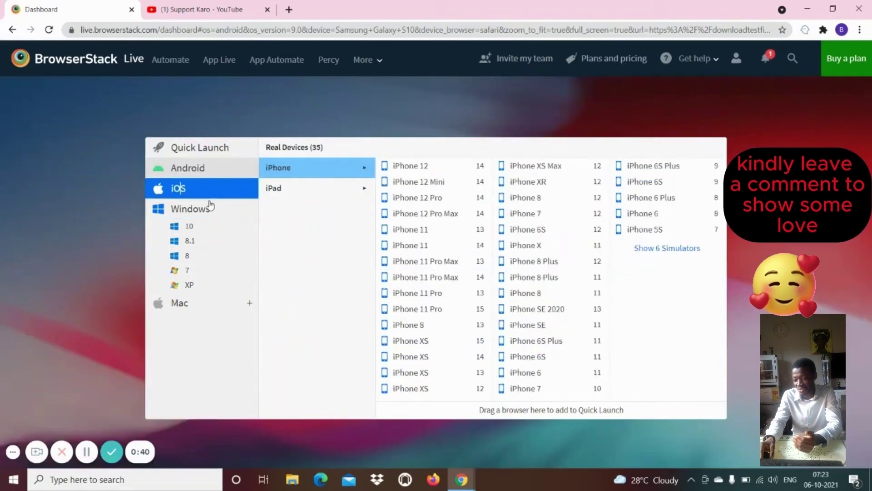
pyautogui.click(209, 207)
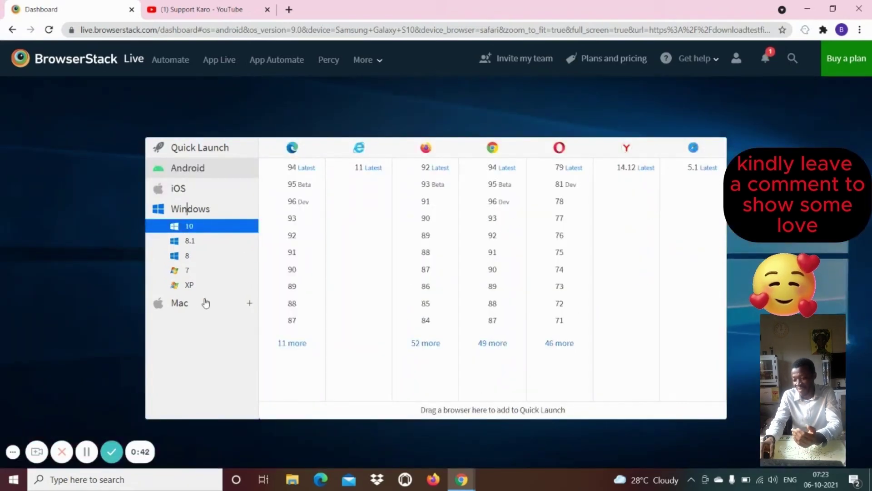
pyautogui.click(181, 303)
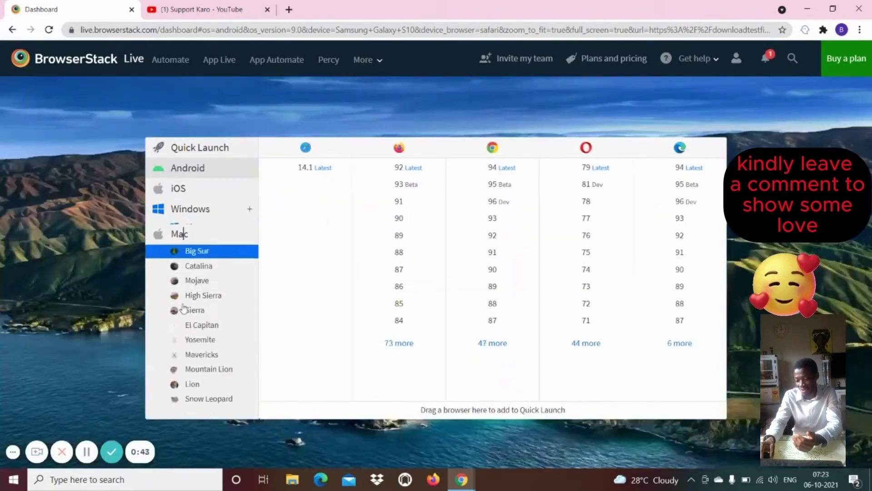
# - Examine the browser versions offered for Windows XP, 7, 8 and 8.1
pyautogui.click(180, 211)
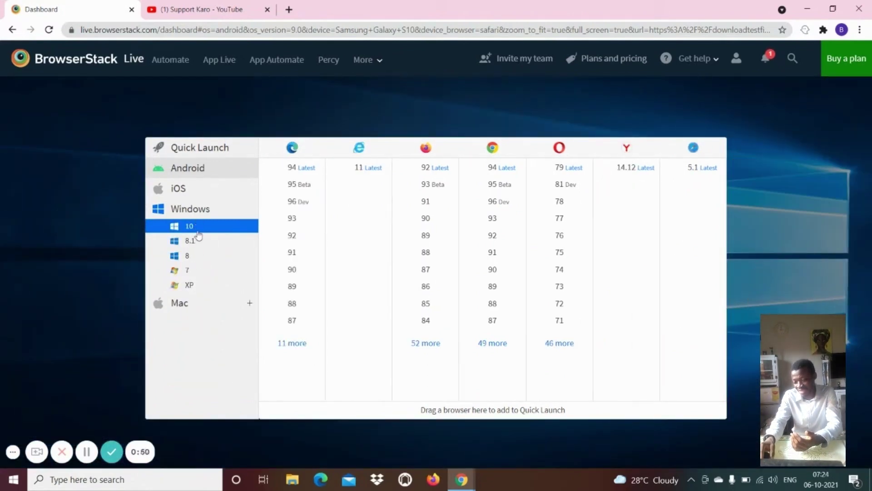
pyautogui.click(187, 286)
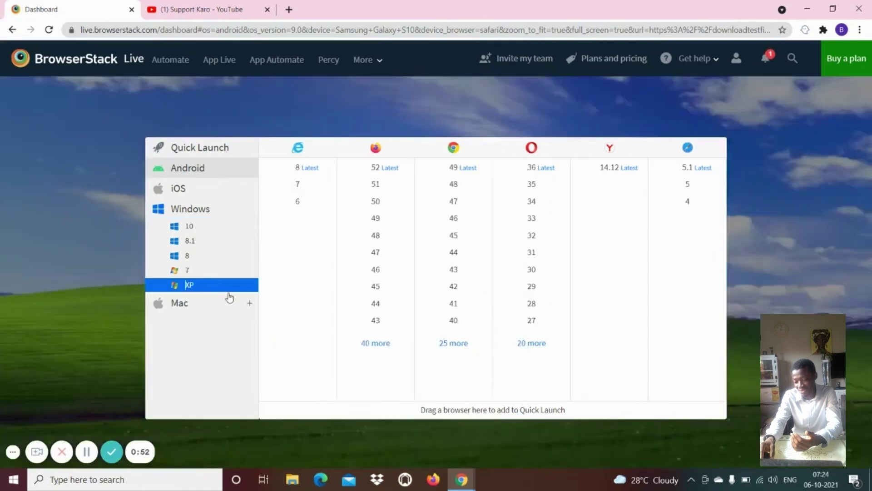
pyautogui.click(184, 270)
pyautogui.click(187, 256)
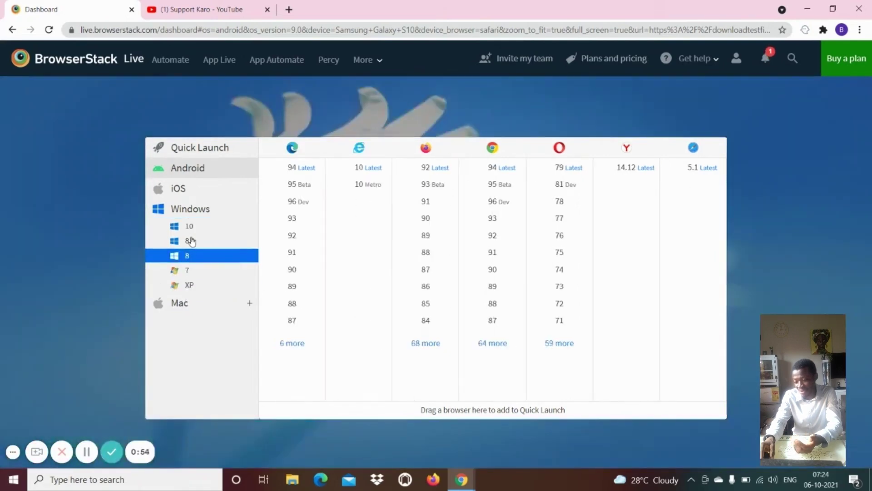
pyautogui.click(191, 241)
# - Start a Live session with Chrome 94 on Windows 10 and dismiss the self-signed certificates tip
pyautogui.click(197, 229)
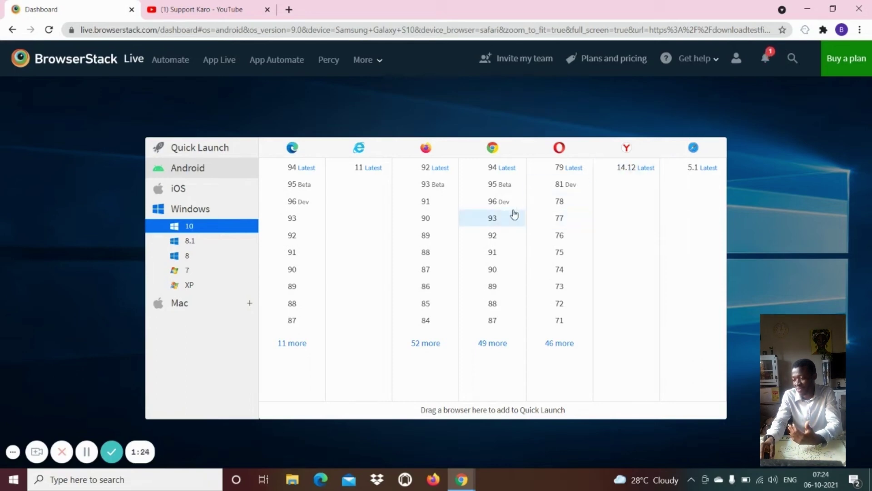
pyautogui.click(496, 172)
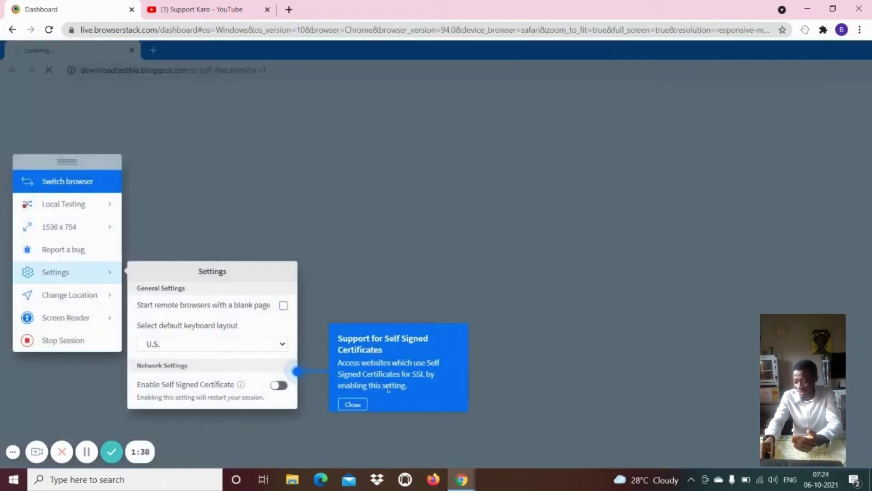
pyautogui.click(351, 406)
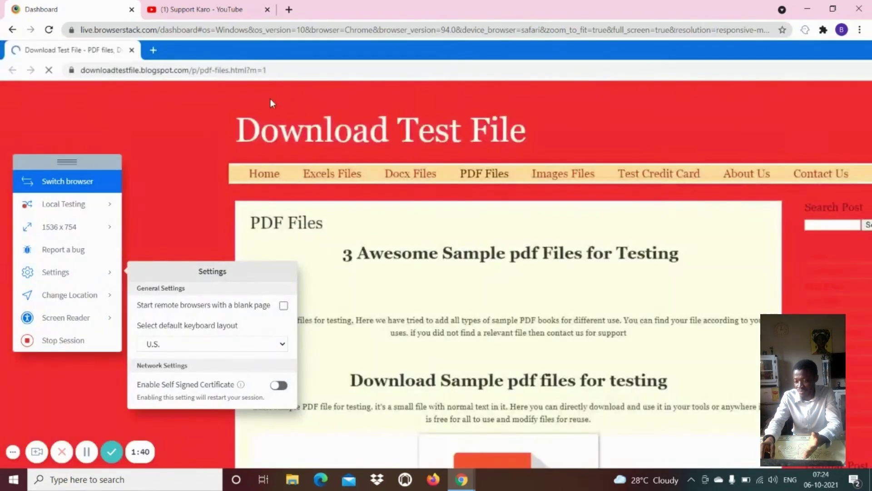
# - Search for google in the remote browser and open the google.co.in homepage from the results
pyautogui.click(285, 70)
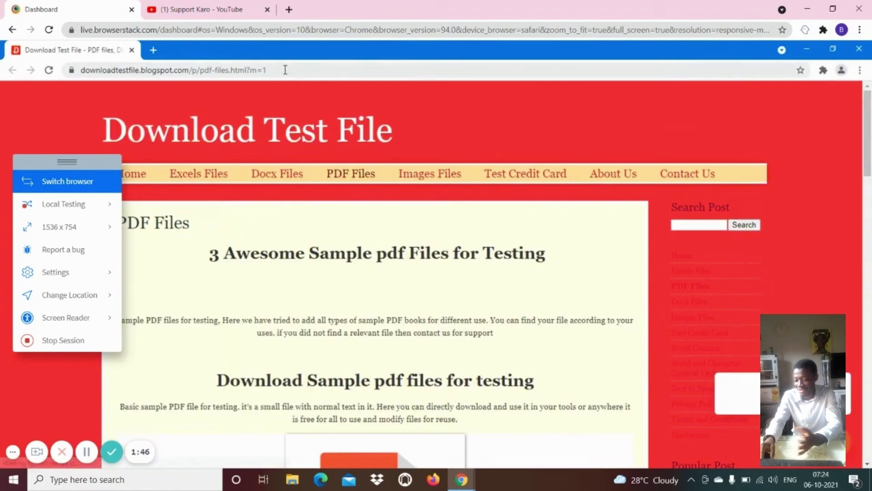
pyautogui.write('google')
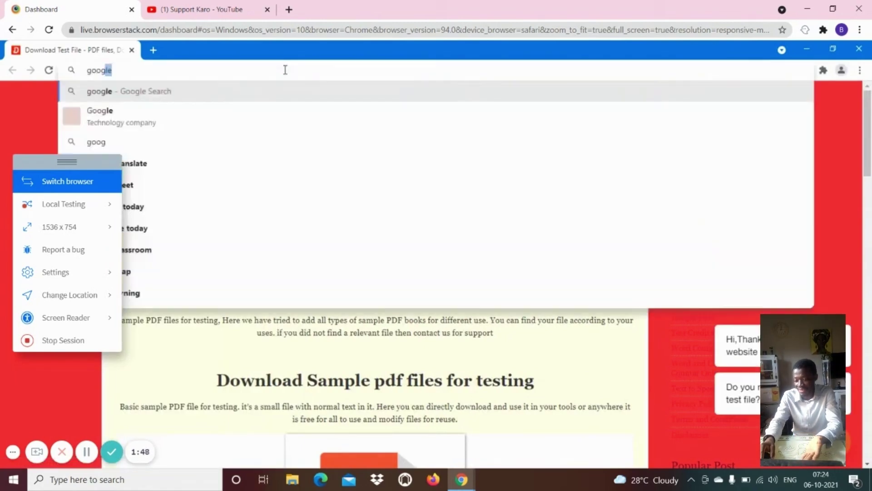
pyautogui.press('Return')
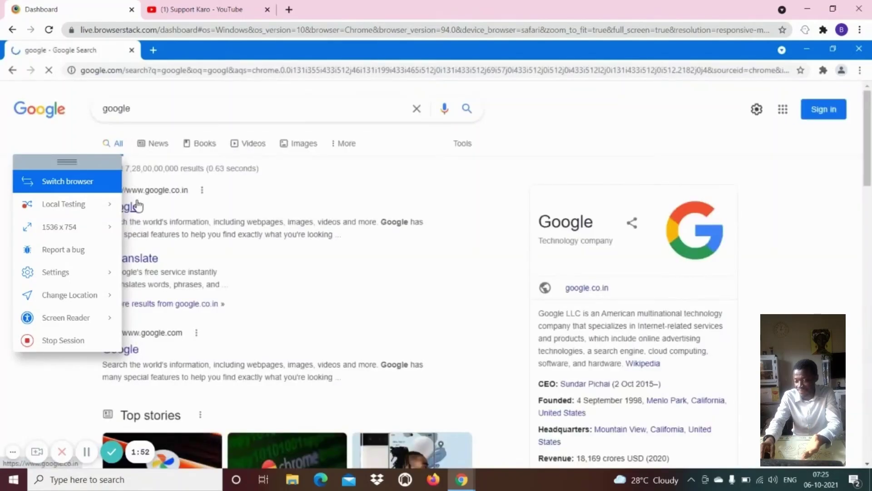
pyautogui.click(144, 199)
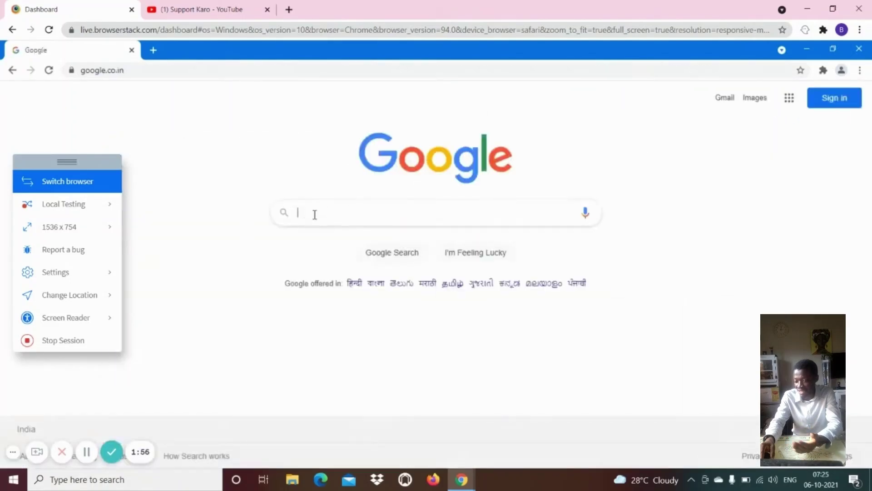
# - Search Google for trades4pro and open the conversational AI chatbot video through its YouTube result
pyautogui.write('trades')
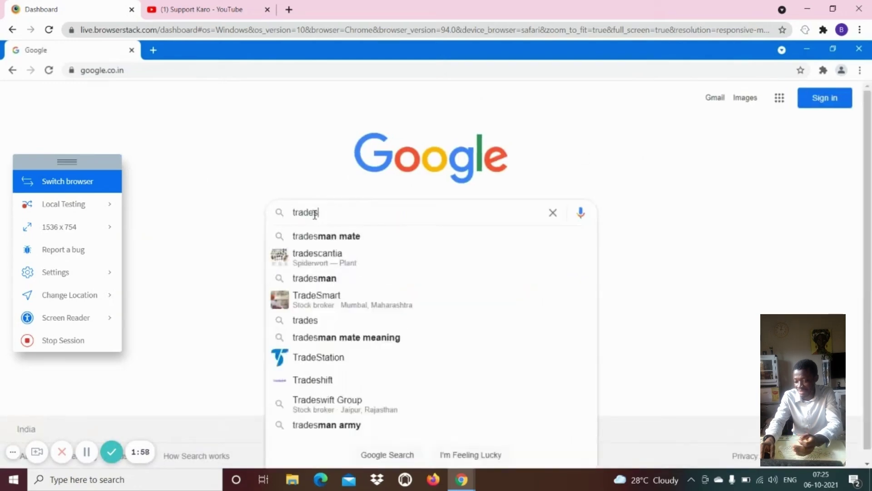
pyautogui.write('4pro')
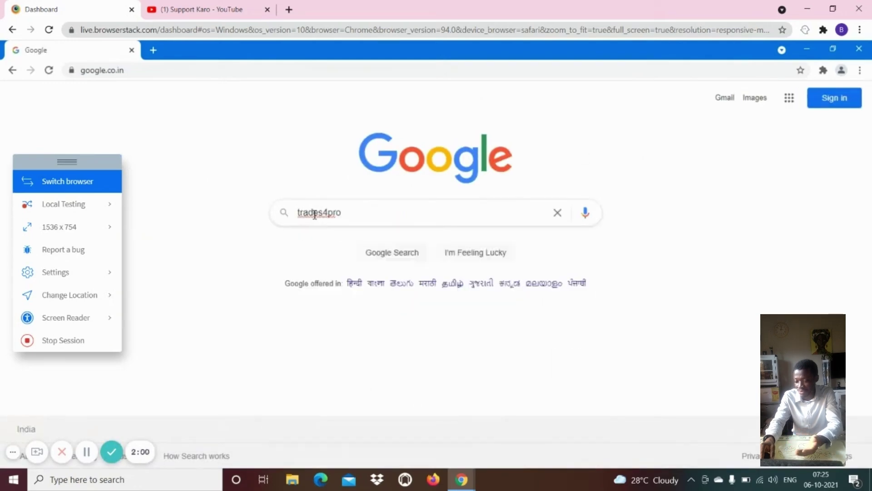
pyautogui.press('Return')
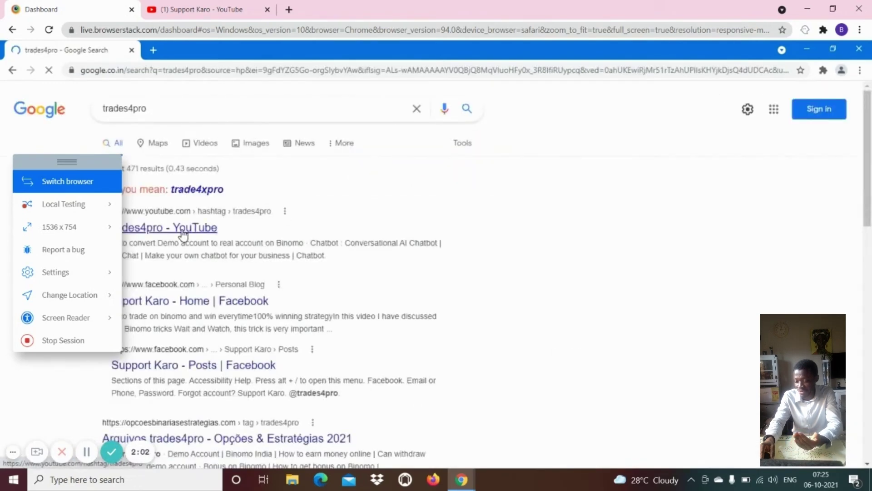
pyautogui.click(159, 232)
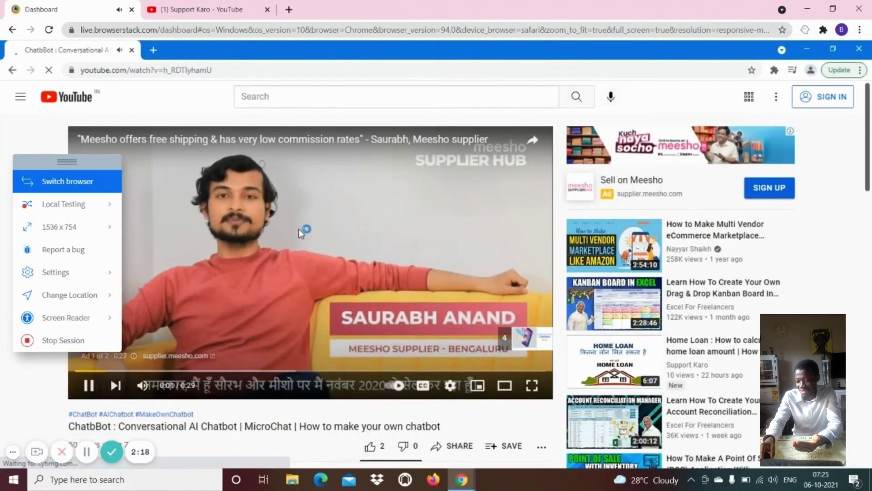
# - Lower the computer's system volume to 16 while the YouTube ad plays
pyautogui.press('XF86AudioRaiseVolume')
pyautogui.press('XF86AudioLowerVolume')
pyautogui.press('XF86AudioLowerVolume')
pyautogui.press('XF86AudioLowerVolume')
pyautogui.press('XF86AudioLowerVolume')
pyautogui.press('XF86AudioLowerVolume')
pyautogui.press('XF86AudioLowerVolume')
pyautogui.press('XF86AudioLowerVolume')
pyautogui.press('XF86AudioLowerVolume')
pyautogui.press('XF86AudioLowerVolume')
pyautogui.press('XF86AudioLowerVolume')
pyautogui.press('XF86AudioLowerVolume')
pyautogui.press('XF86AudioLowerVolume')
pyautogui.press('XF86AudioLowerVolume')
pyautogui.press('XF86AudioLowerVolume')
pyautogui.press('XF86AudioLowerVolume')
pyautogui.press('XF86AudioLowerVolume')
pyautogui.press('XF86AudioLowerVolume')
pyautogui.press('XF86AudioLowerVolume')
pyautogui.press('XF86AudioLowerVolume')
pyautogui.press('XF86AudioLowerVolume')
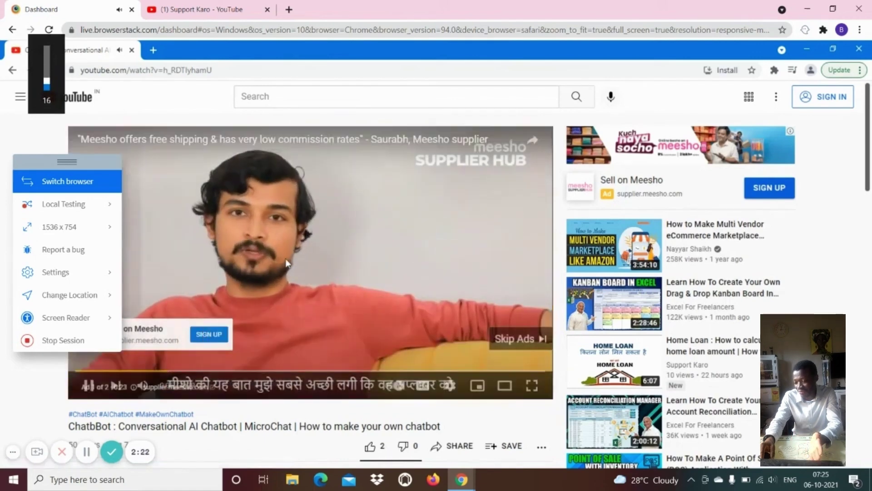
# - Raise the computer's system volume again while the YouTube ad keeps playing
pyautogui.press('XF86AudioRaiseVolume')
pyautogui.press('XF86AudioRaiseVolume')
pyautogui.press('XF86AudioRaiseVolume')
pyautogui.press('XF86AudioRaiseVolume')
pyautogui.press('XF86AudioRaiseVolume')
pyautogui.press('XF86AudioRaiseVolume')
pyautogui.press('XF86AudioRaiseVolume')
pyautogui.press('XF86AudioRaiseVolume')
pyautogui.press('XF86AudioRaiseVolume')
pyautogui.press('XF86AudioRaiseVolume')
pyautogui.press('XF86AudioRaiseVolume')
pyautogui.press('XF86AudioRaiseVolume')
pyautogui.press('XF86AudioRaiseVolume')
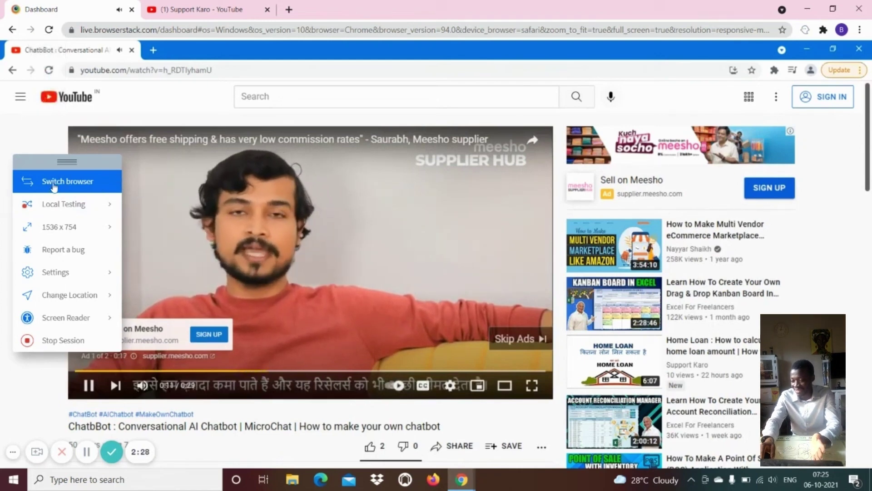
# - Pause the video ad and review the session's Local Testing, Settings and Screen Reader options
pyautogui.click(324, 242)
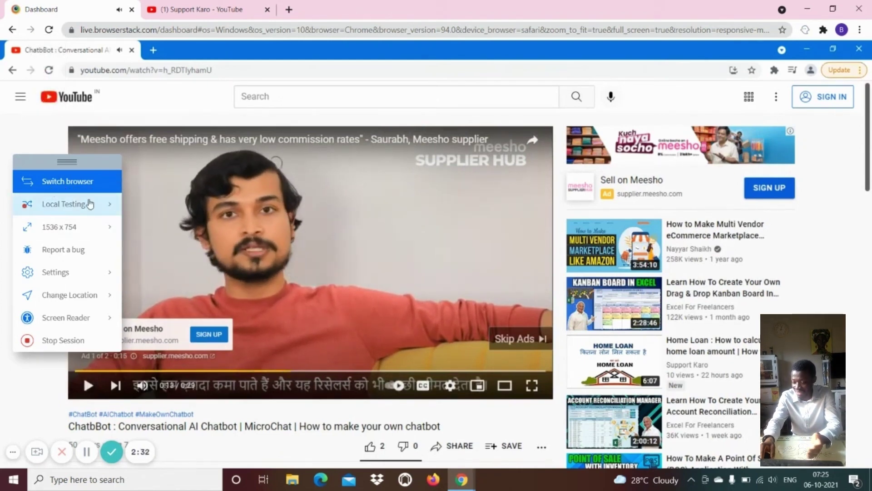
pyautogui.click(65, 207)
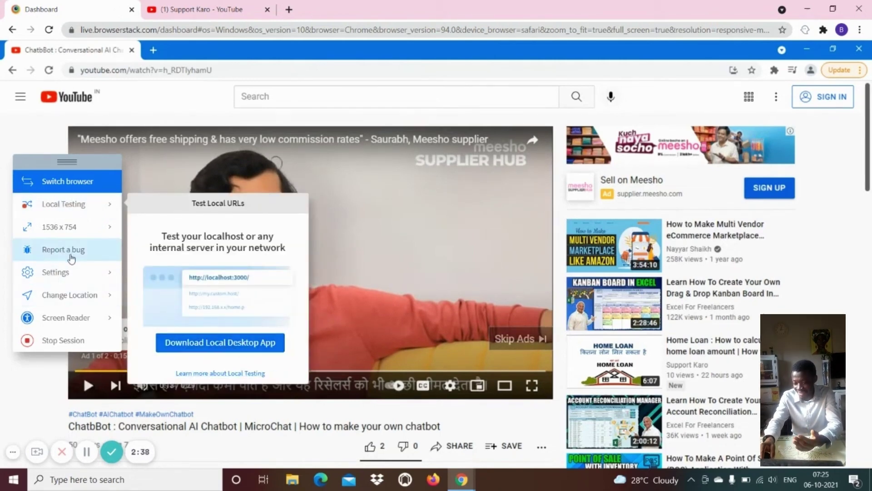
pyautogui.click(64, 271)
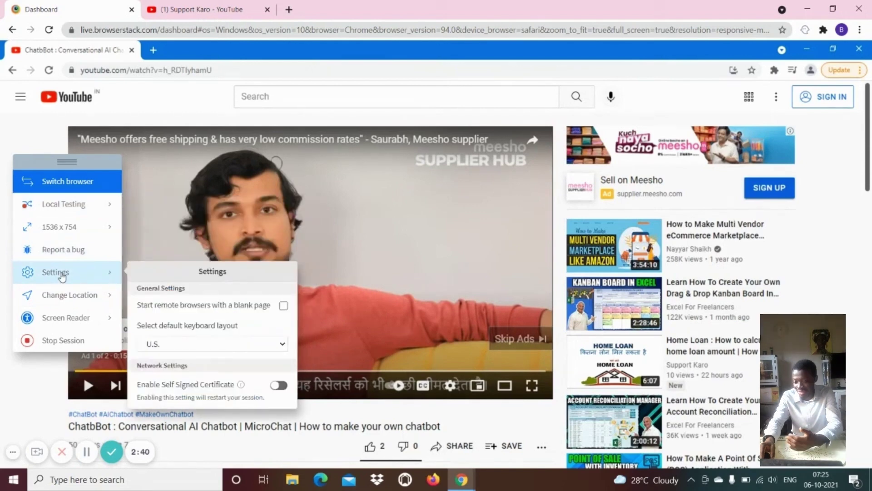
pyautogui.click(59, 319)
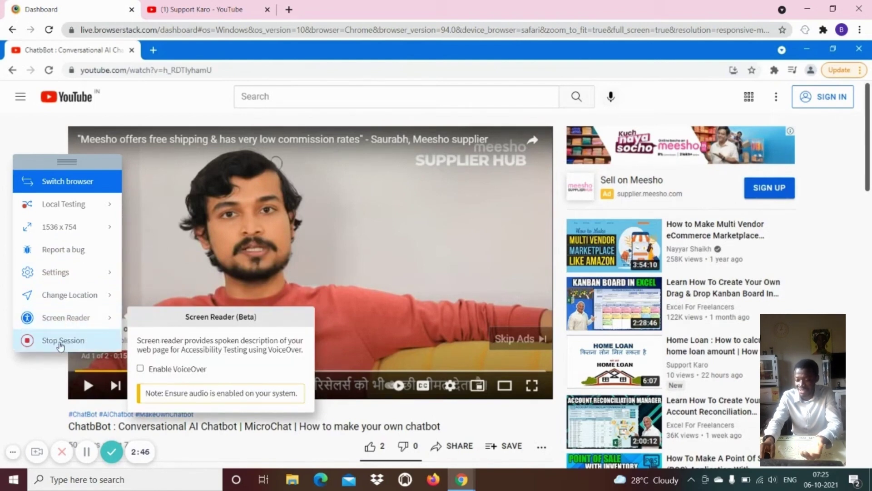
# - Resume the video ad and stop the remote Chrome session
pyautogui.click(334, 254)
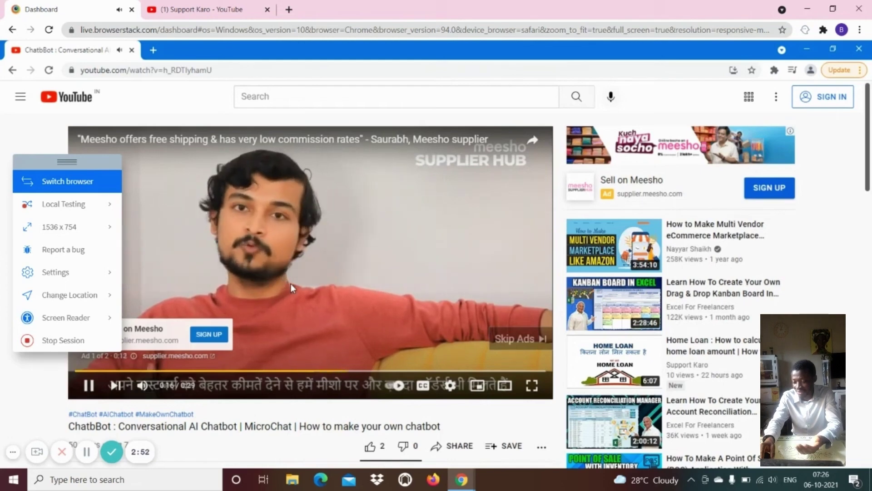
pyautogui.click(51, 344)
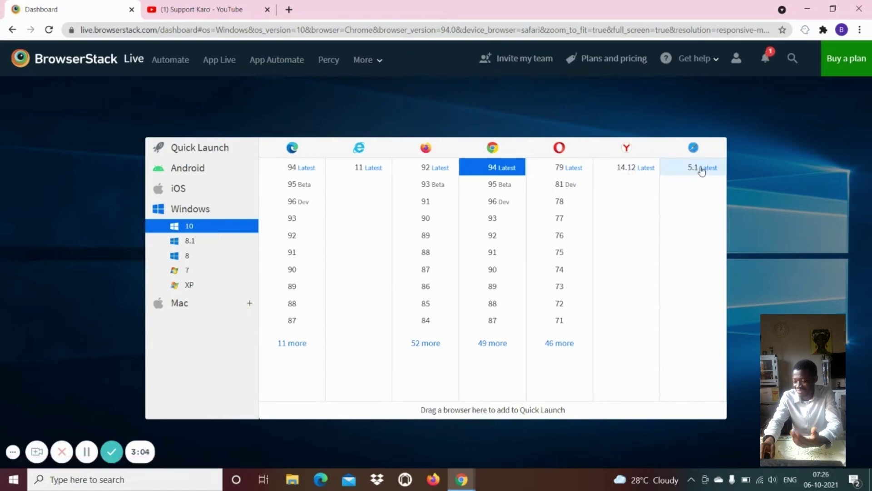
# - Compare the browser versions available for Windows 8.1, 8, 7 and XP
pyautogui.click(201, 246)
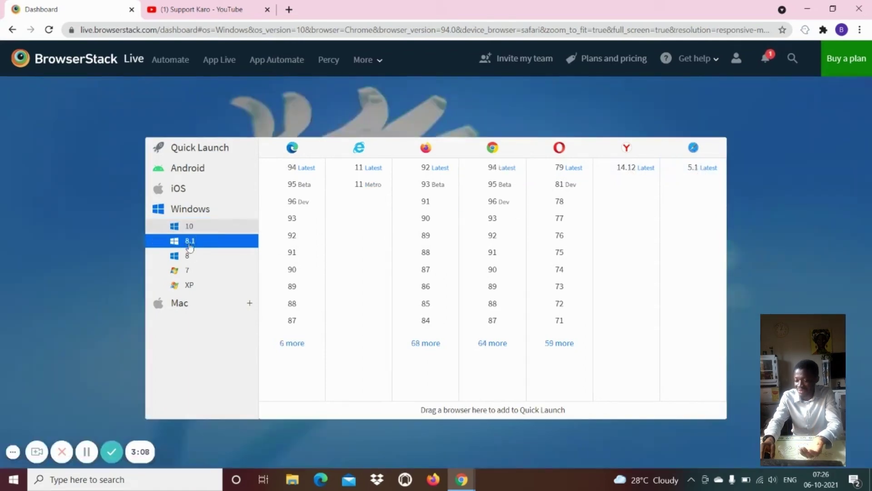
pyautogui.click(185, 256)
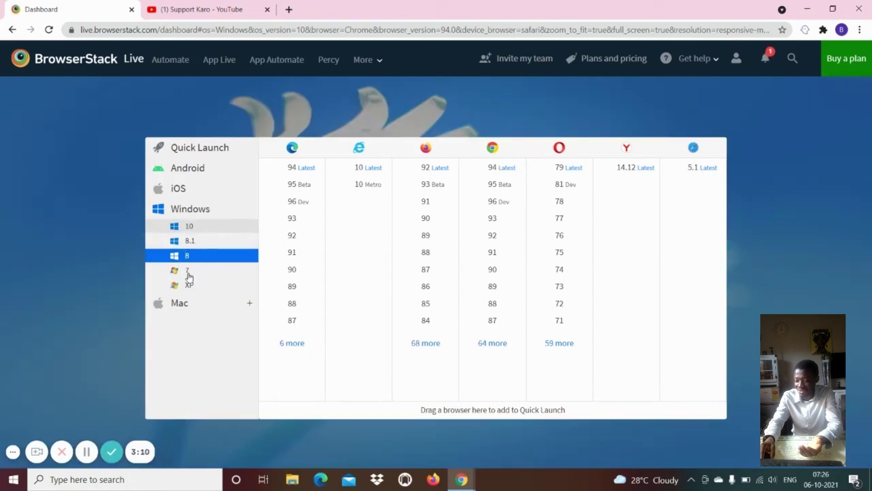
pyautogui.click(188, 271)
pyautogui.click(187, 285)
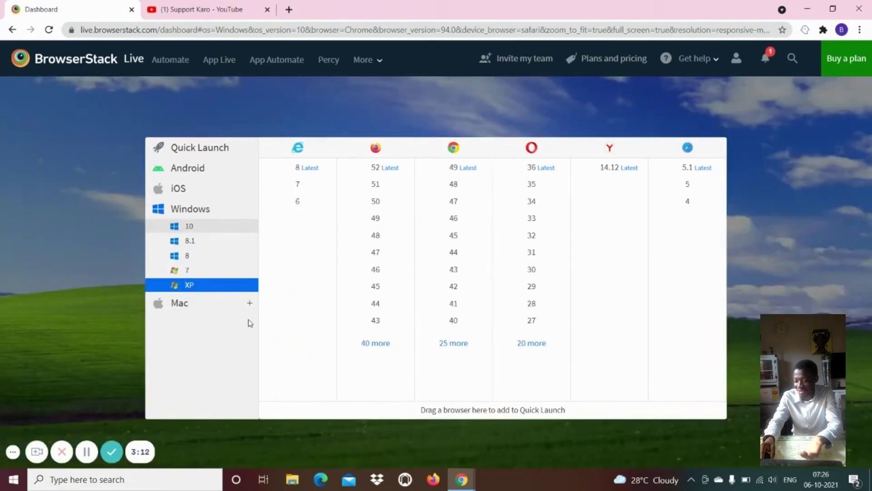
# - Compare the browser versions offered for Mac releases, including Big Sur, Catalina, High Sierra, El Capitan and Yosemite
pyautogui.click(191, 303)
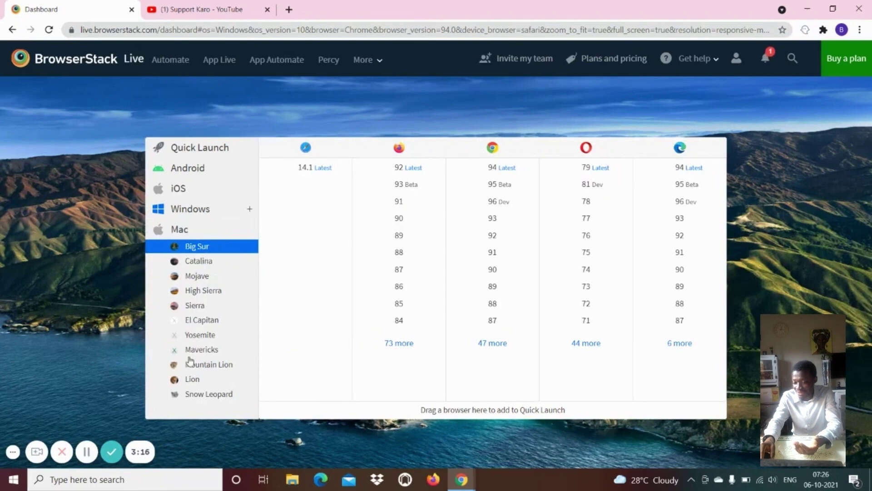
pyautogui.click(205, 262)
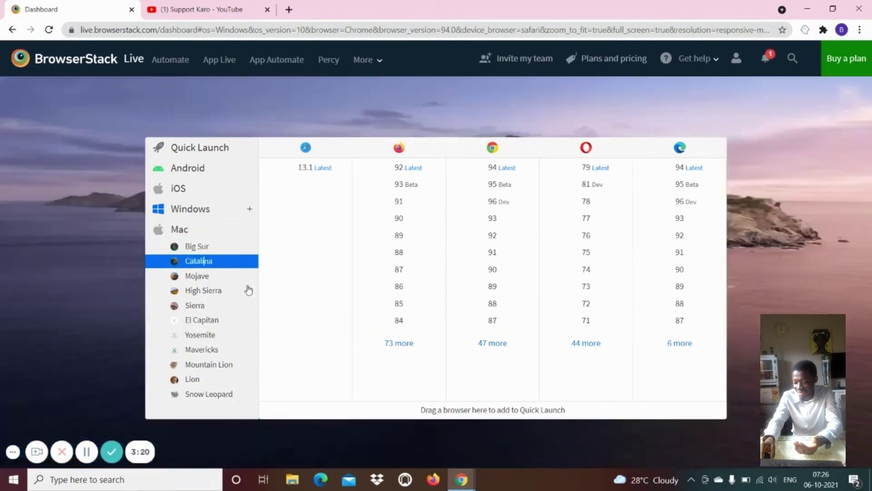
pyautogui.click(200, 276)
pyautogui.click(208, 292)
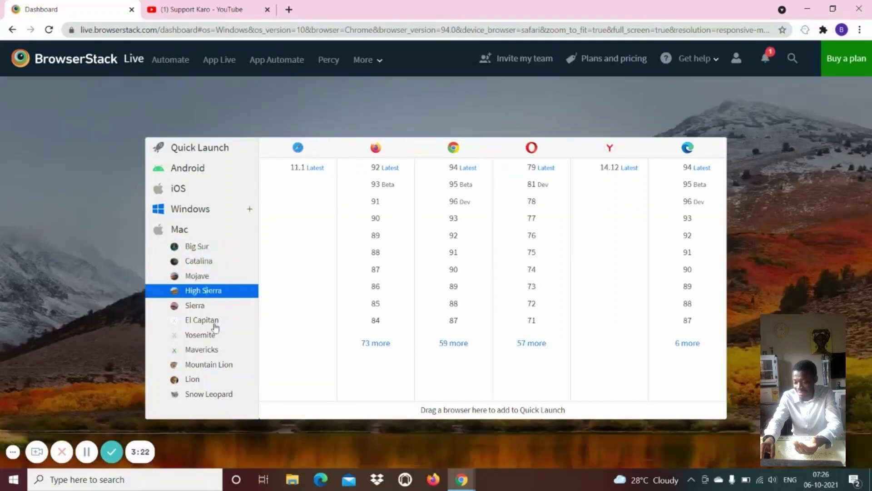
pyautogui.click(199, 308)
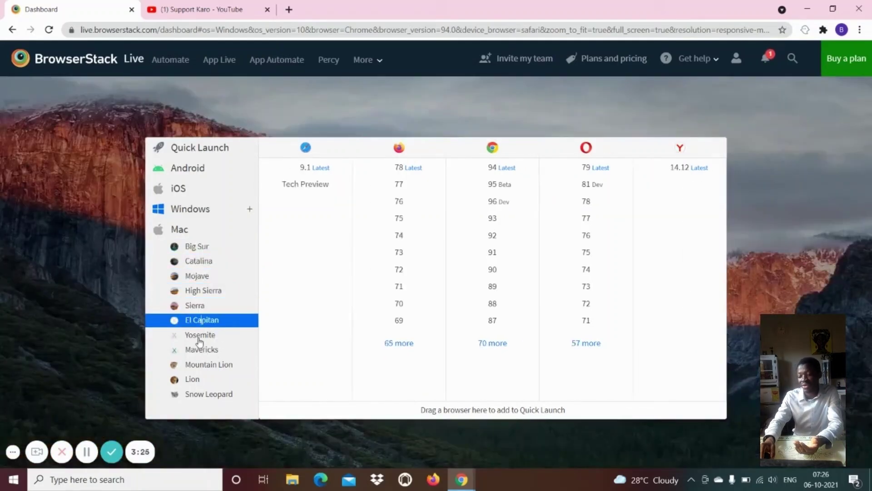
pyautogui.click(200, 336)
# - Run a Chrome 94 session on Mac Big Sur to play the chatbot YouTube video, and stop the session
pyautogui.click(199, 247)
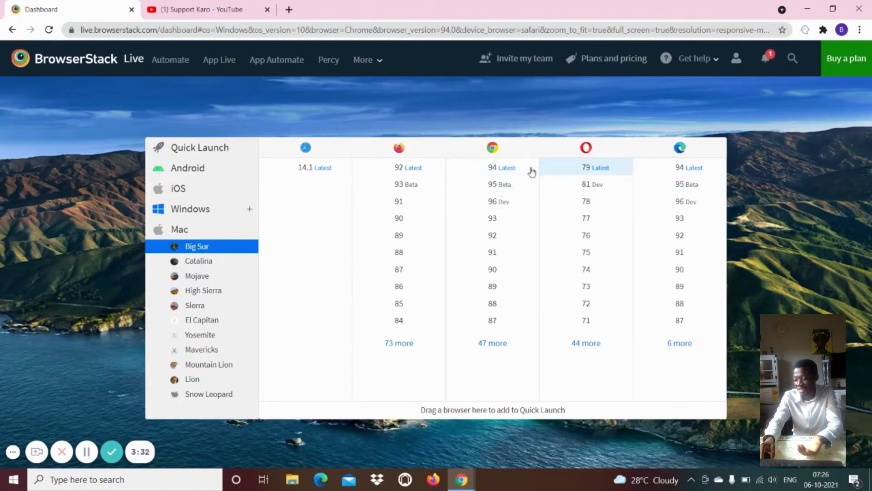
pyautogui.click(500, 168)
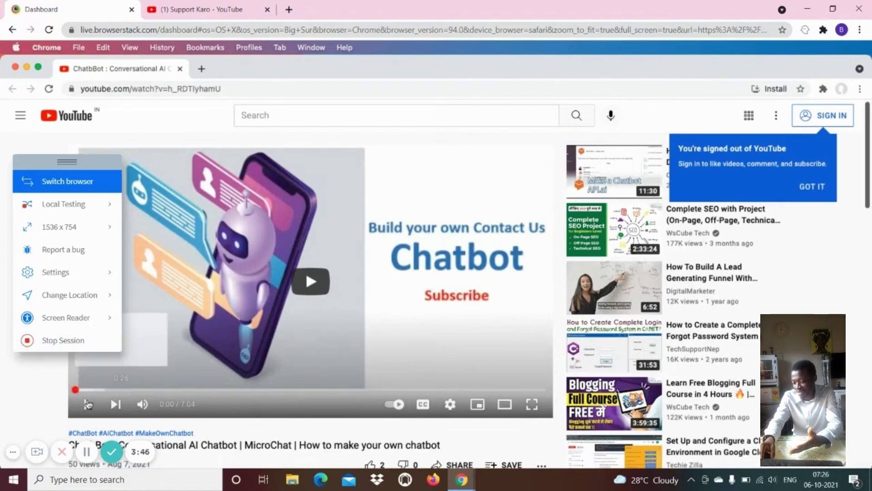
pyautogui.click(88, 404)
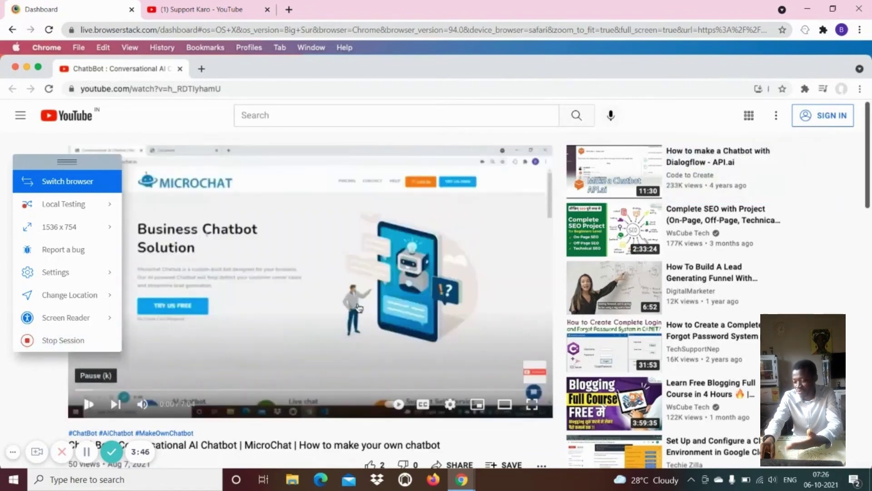
pyautogui.click(63, 341)
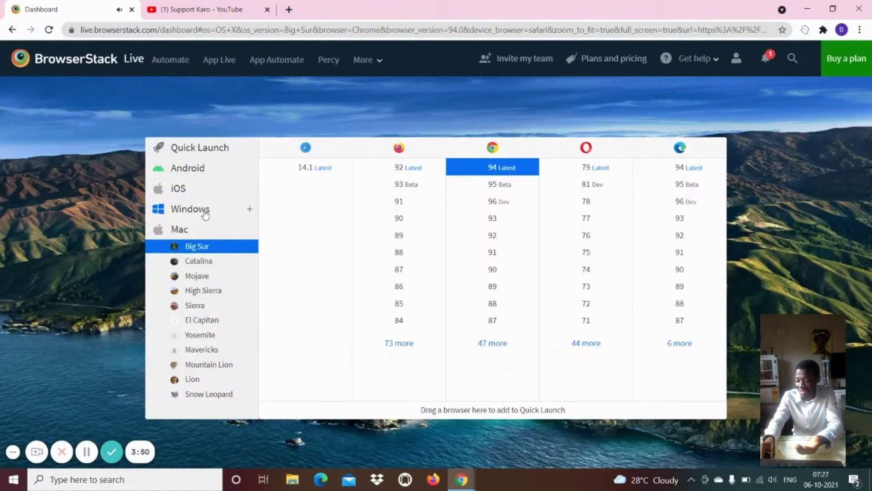
# - Review the Samsung real devices and emulators available for Android
pyautogui.click(184, 171)
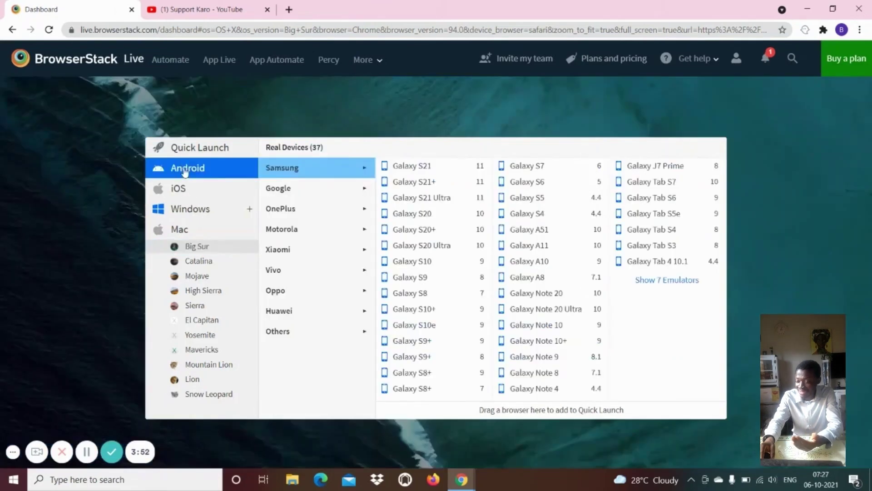
pyautogui.moveTo(714, 190)
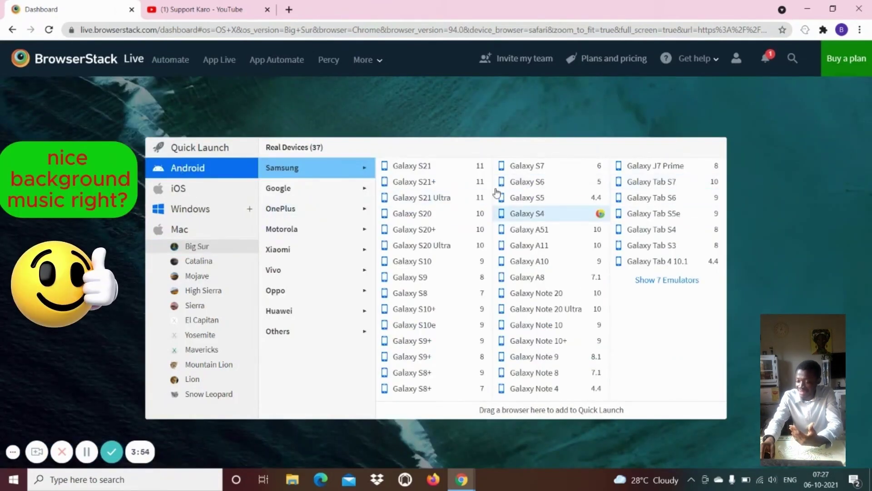
pyautogui.click(666, 281)
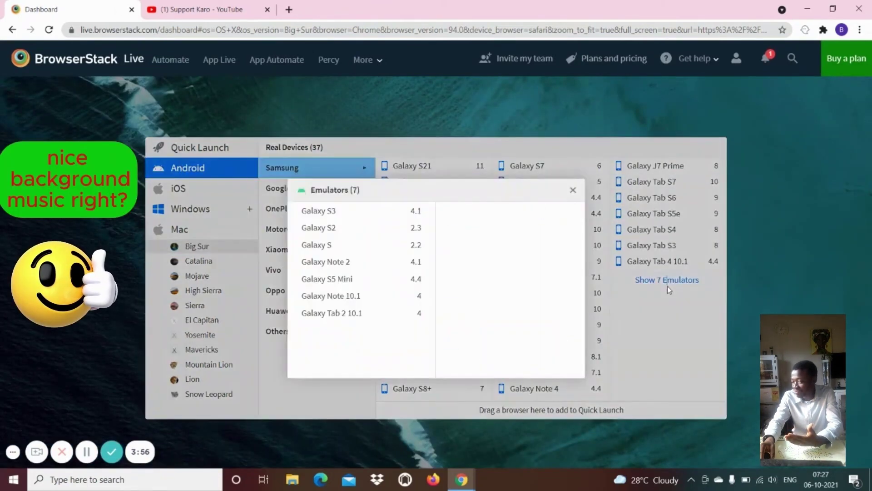
pyautogui.click(573, 190)
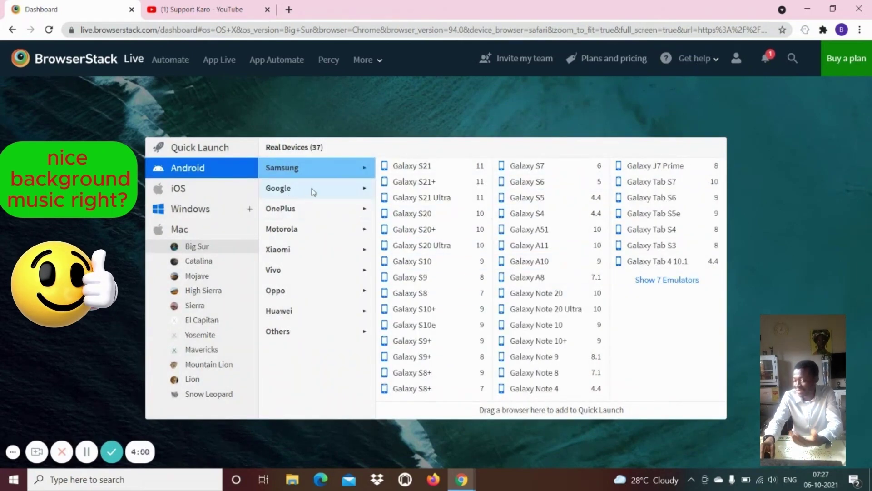
pyautogui.moveTo(465, 170)
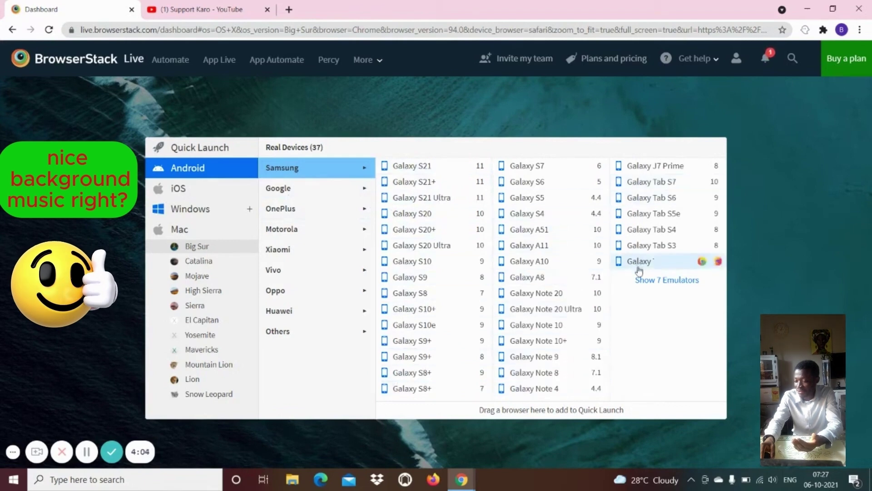
# - Look through the Android devices of Google, OnePlus, Motorola, Xiaomi, Vivo, Oppo, Huawei and the other brands
pyautogui.click(279, 189)
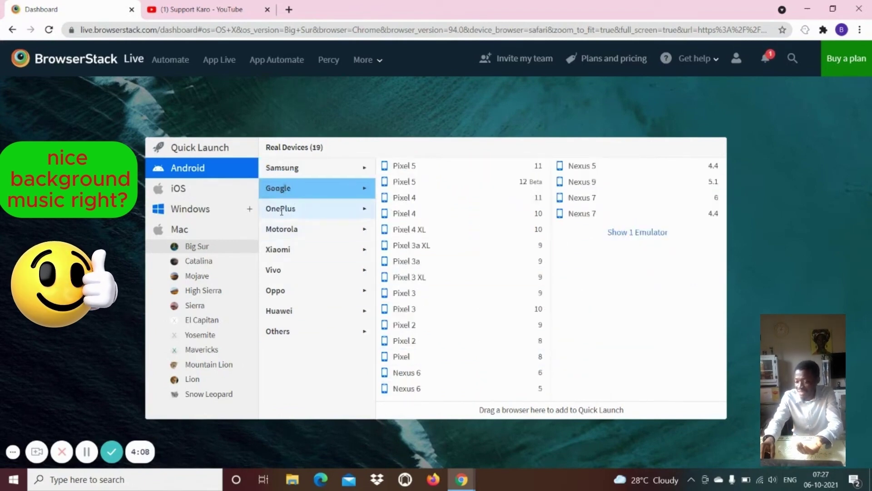
pyautogui.click(281, 210)
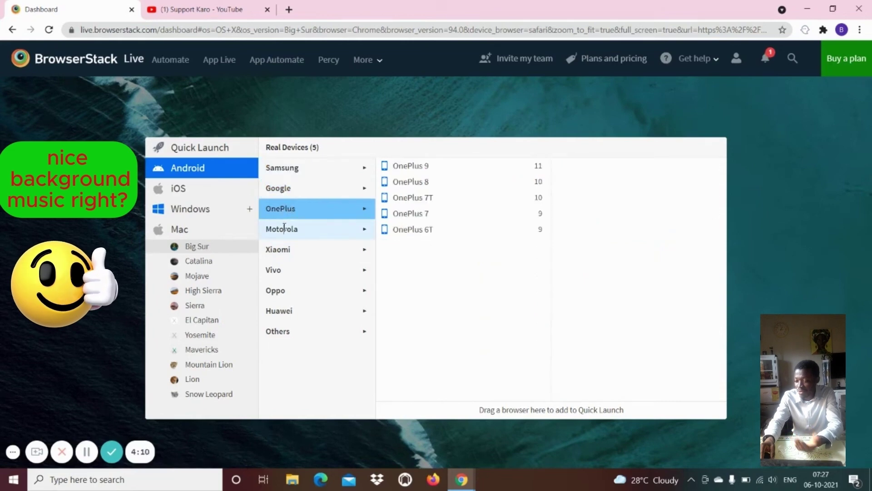
pyautogui.click(285, 228)
pyautogui.click(282, 251)
pyautogui.click(276, 271)
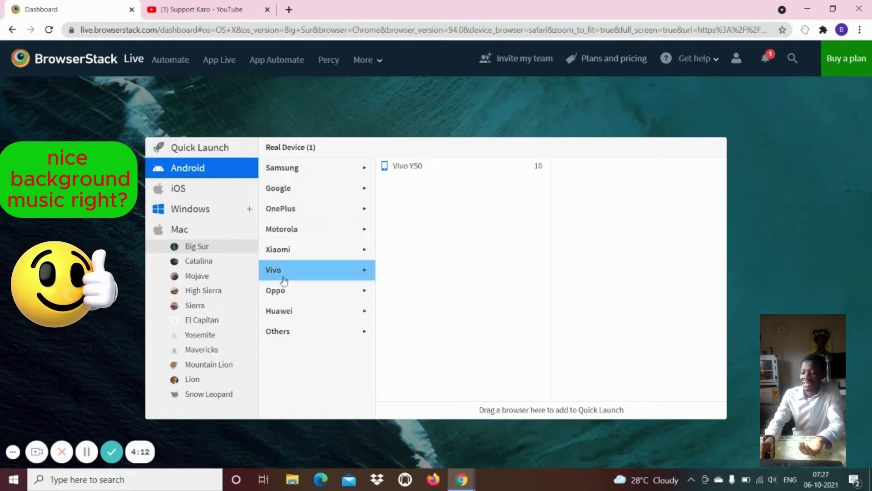
pyautogui.click(287, 295)
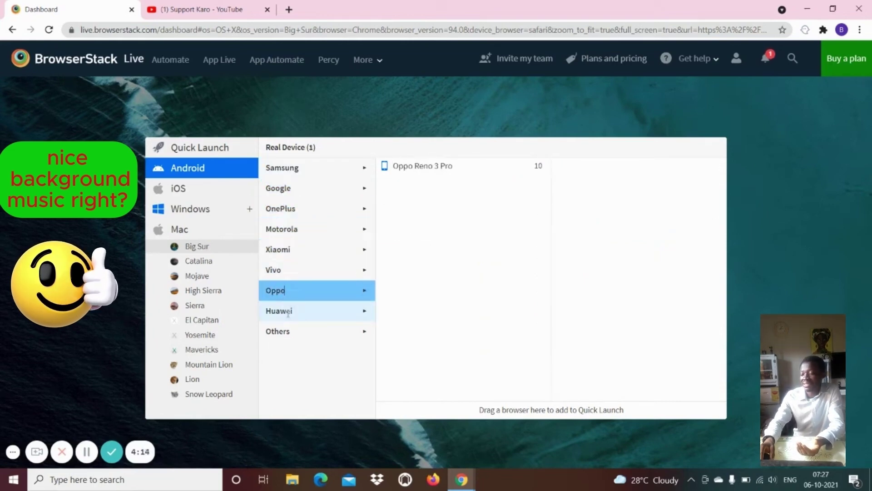
pyautogui.click(289, 313)
pyautogui.click(292, 332)
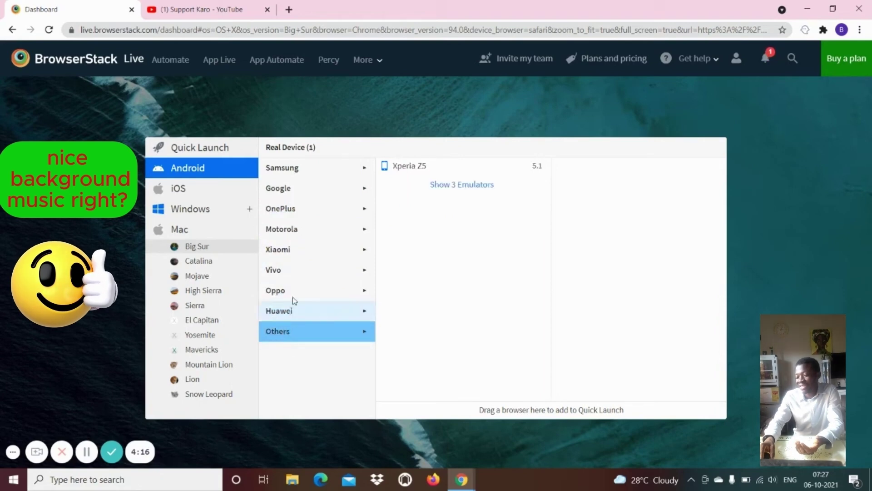
pyautogui.click(287, 271)
pyautogui.click(288, 249)
pyautogui.click(288, 230)
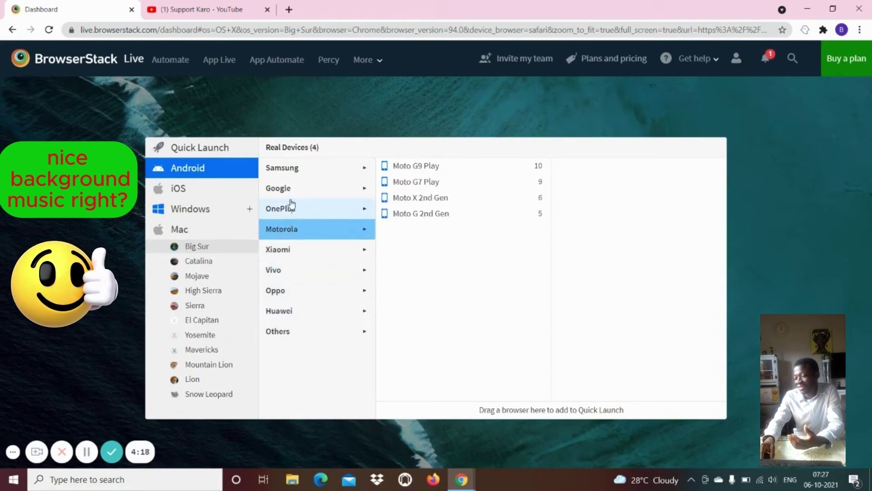
pyautogui.click(288, 188)
# - Launch a Chrome session on the Samsung Galaxy S21 and skip the Quick Launch extension offer
pyautogui.click(289, 171)
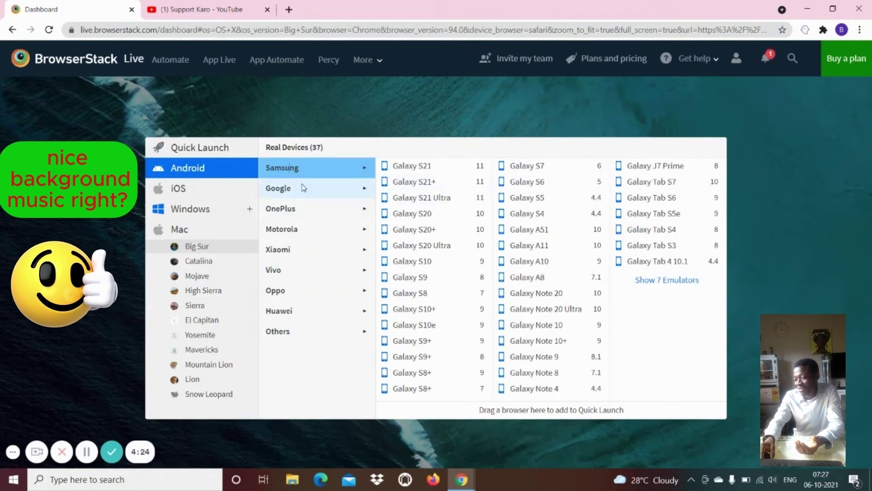
pyautogui.moveTo(452, 169)
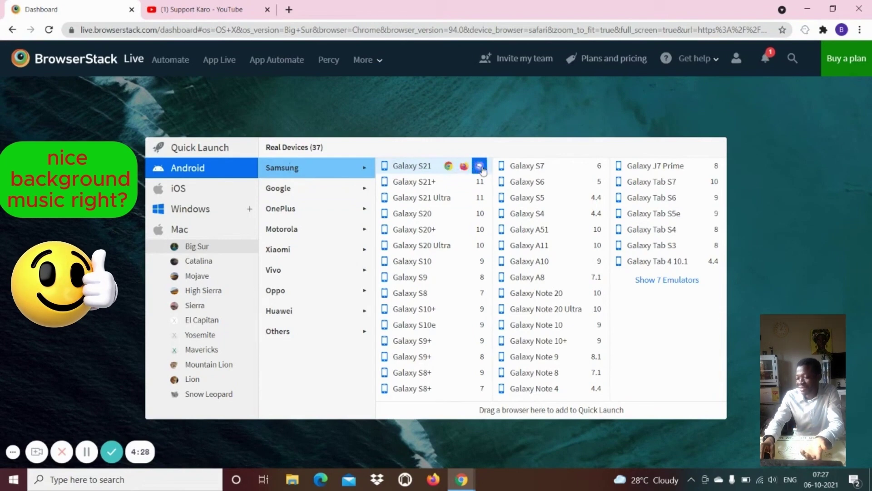
pyautogui.click(452, 169)
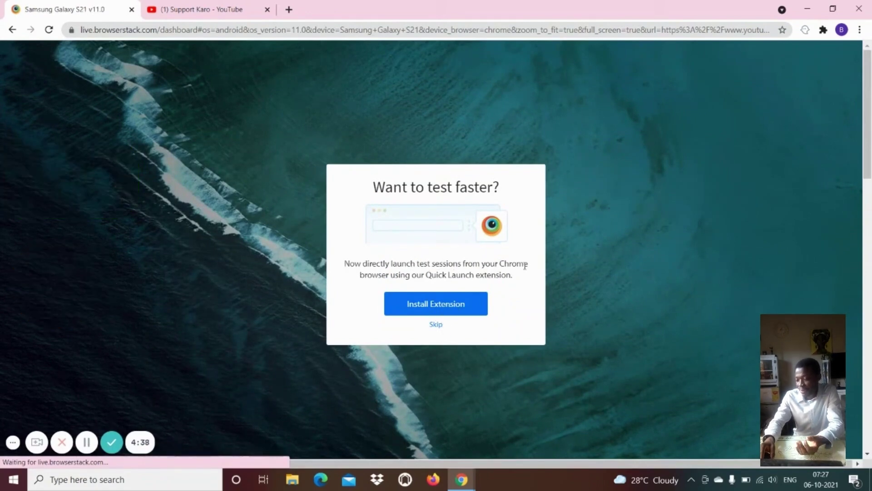
pyautogui.click(436, 325)
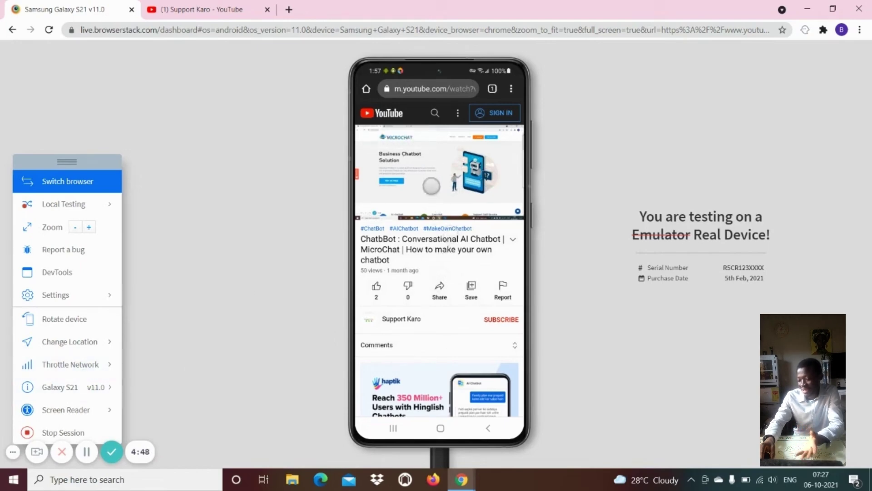
# - Examine the YouTube video page on the remote Galaxy S21, including its content below the video and the device view at larger zoom levels
pyautogui.click(435, 171)
pyautogui.scroll(-2, 423, 300)
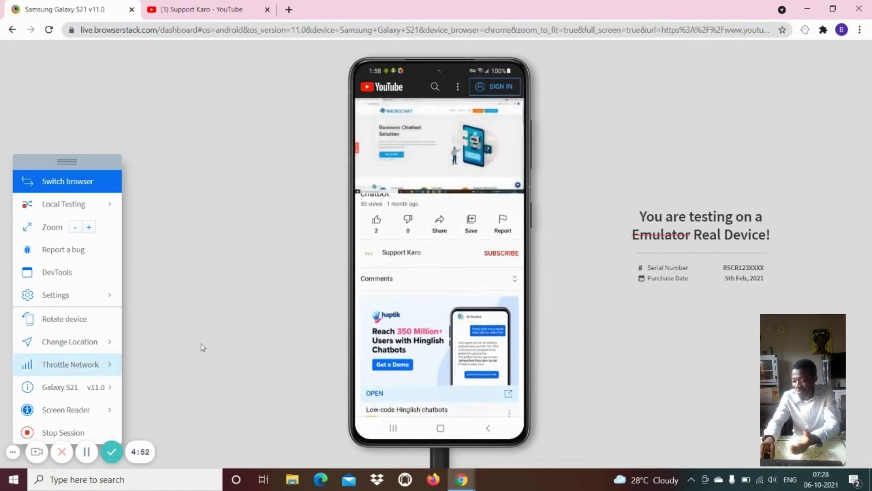
pyautogui.click(89, 228)
pyautogui.click(89, 230)
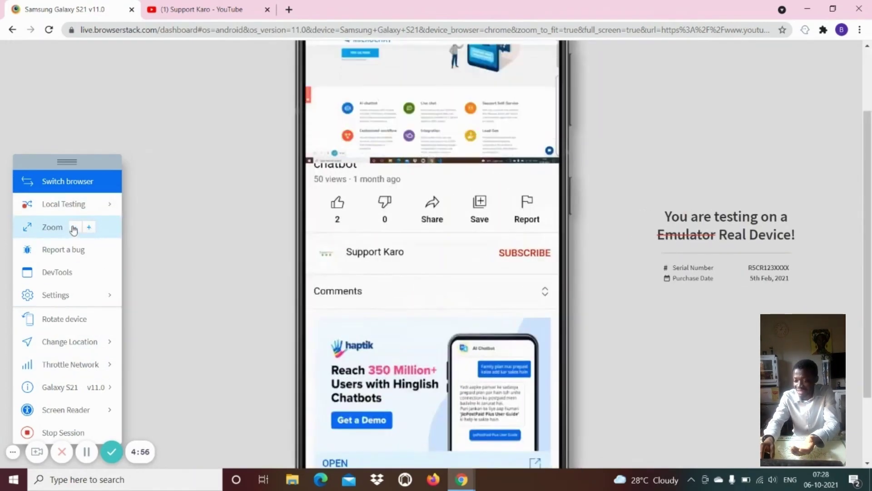
pyautogui.click(89, 229)
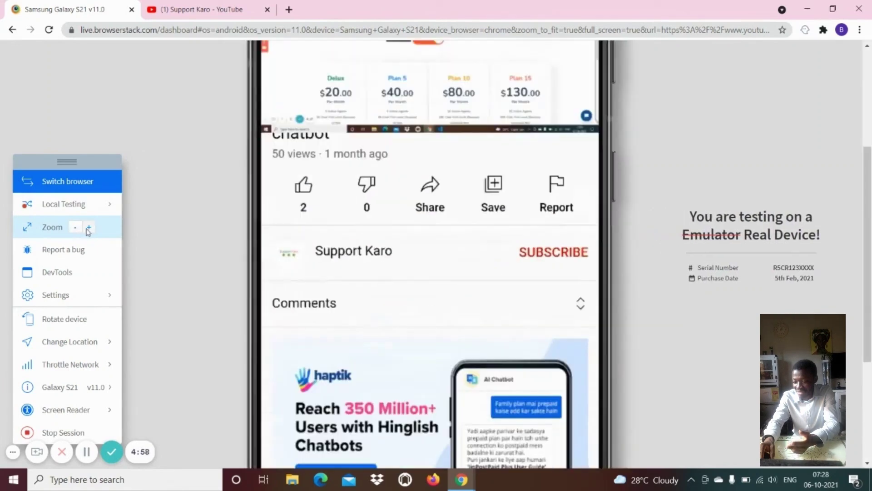
pyautogui.click(90, 230)
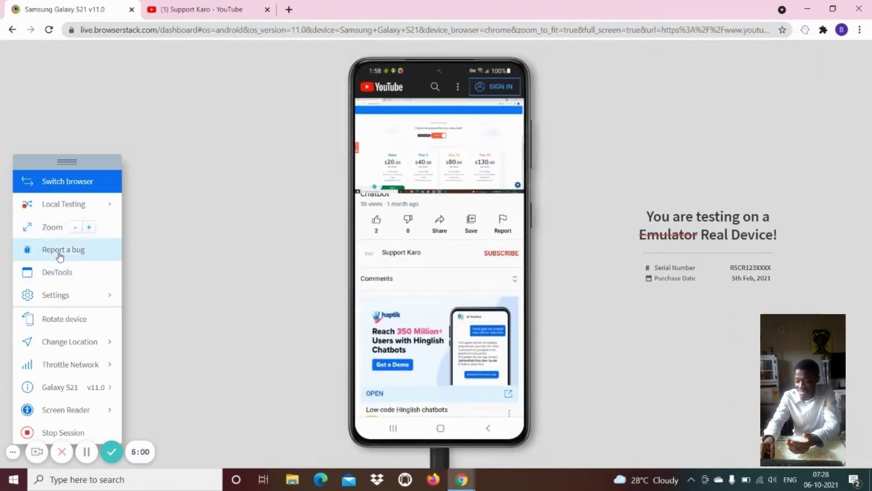
# - Open DevTools for the Galaxy S21 session and close it again
pyautogui.click(73, 272)
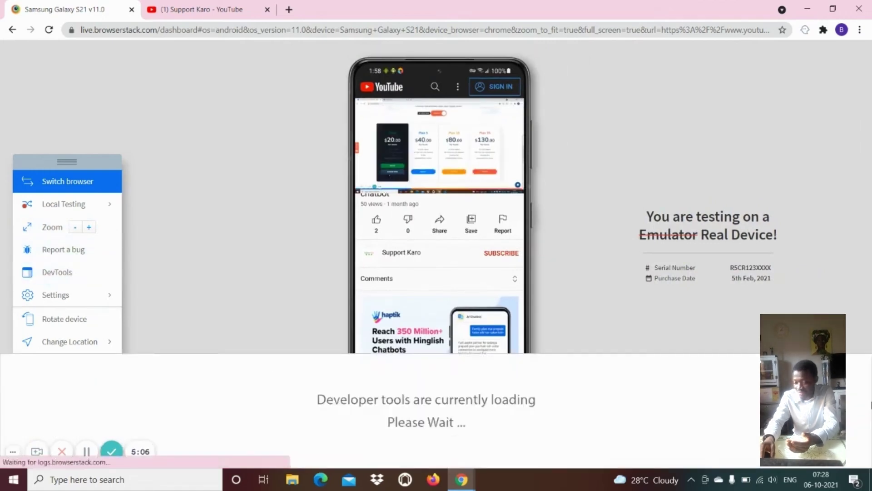
pyautogui.click(58, 273)
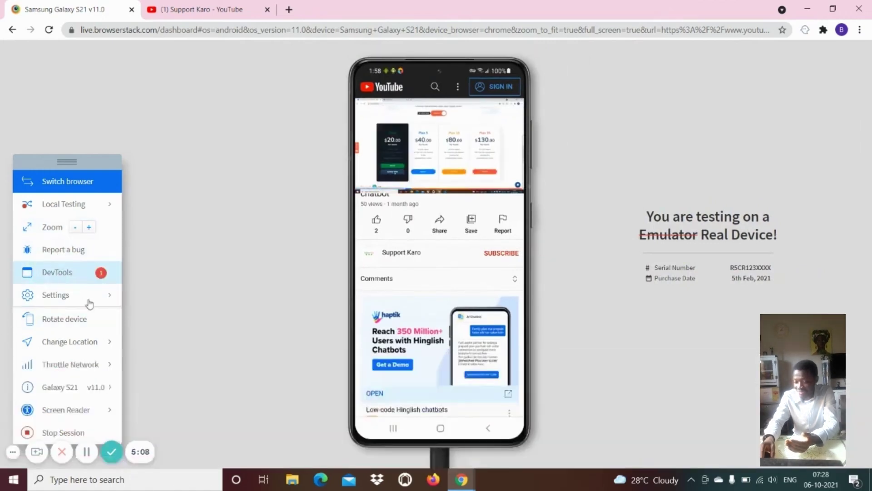
# - Rotate the Galaxy S21 to landscape and back to portrait, and stop the session
pyautogui.click(72, 321)
pyautogui.click(74, 323)
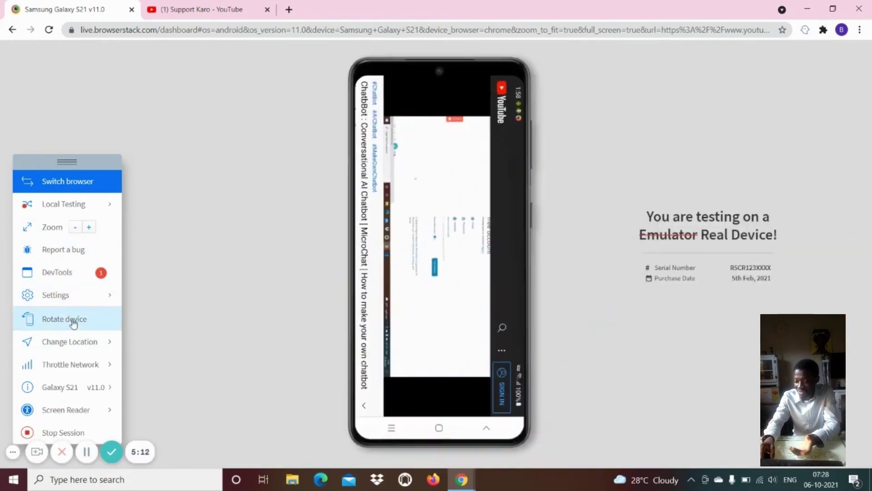
pyautogui.click(73, 323)
pyautogui.click(74, 323)
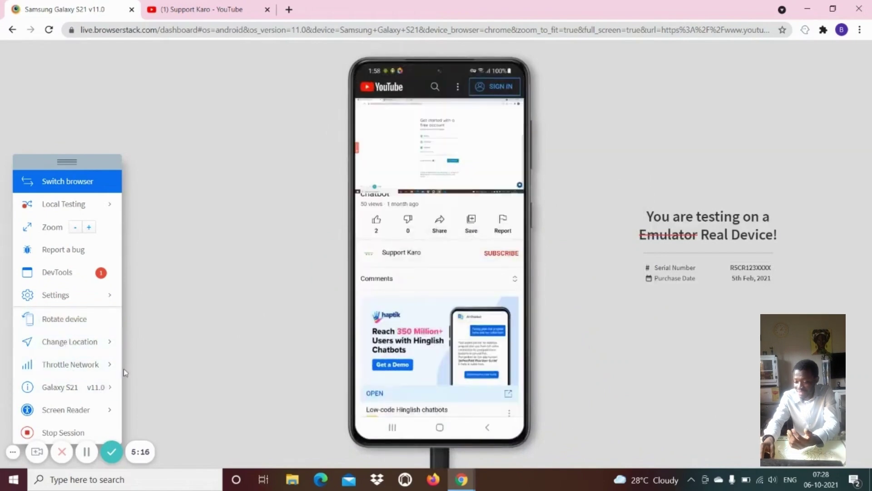
pyautogui.click(50, 432)
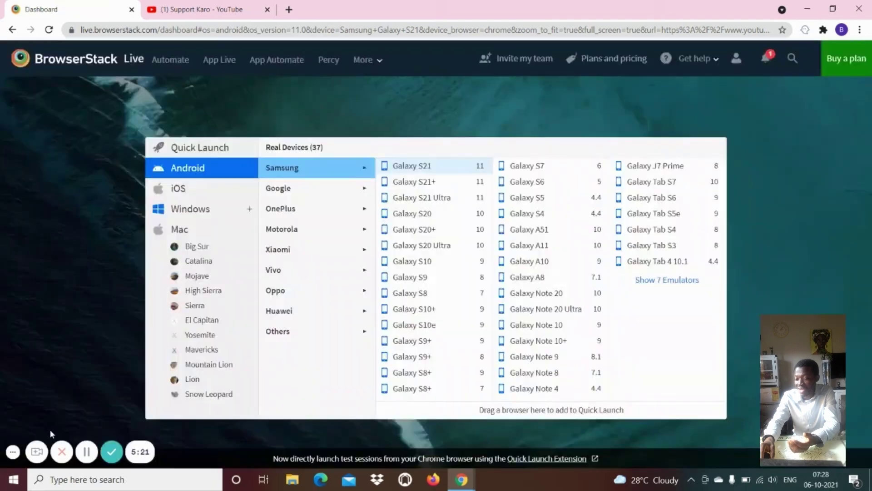
# - Review the available iPhone and iPad devices and launch a Chrome session on the iPad Pro 12.9 2021
pyautogui.click(184, 187)
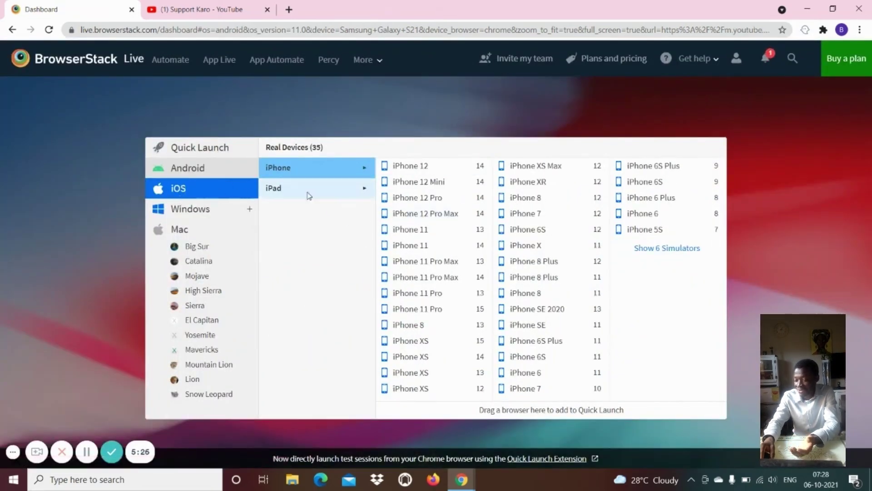
pyautogui.click(282, 190)
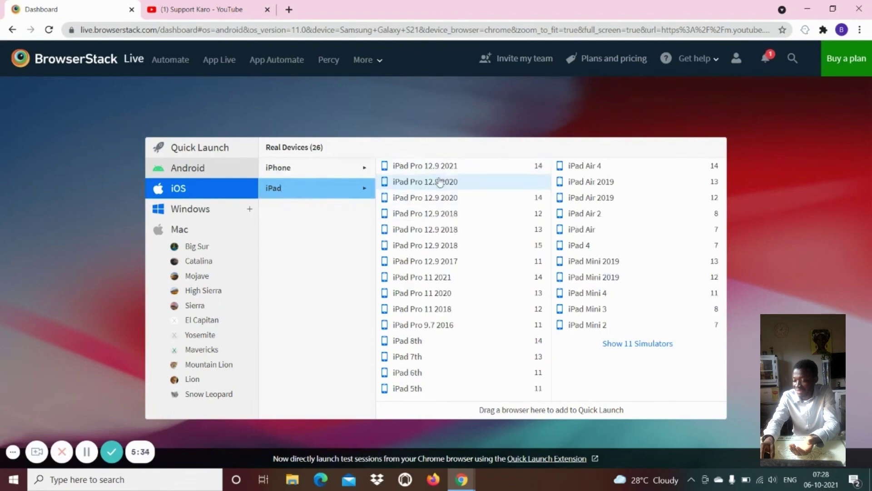
pyautogui.moveTo(440, 169)
pyautogui.click(531, 166)
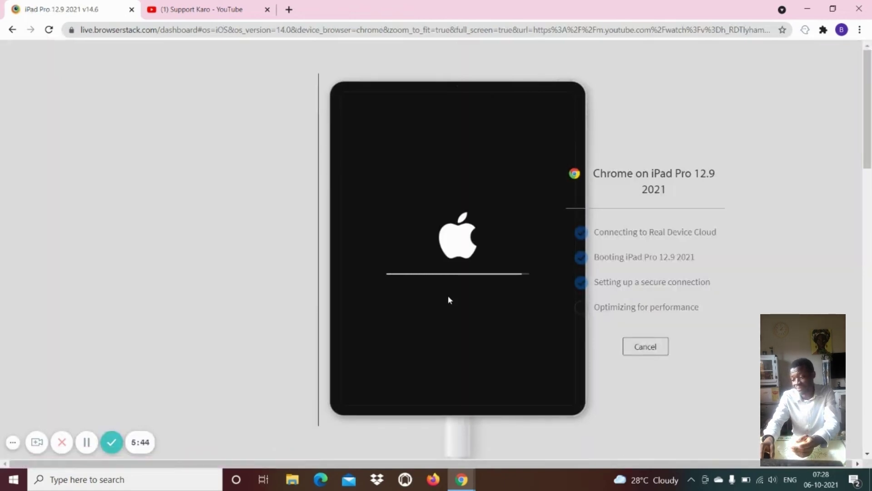
# - Raise the computer's sound volume while the iPad Pro session loads
pyautogui.press('XF86AudioRaiseVolume')
pyautogui.press('XF86AudioRaiseVolume')
pyautogui.press('XF86AudioRaiseVolume')
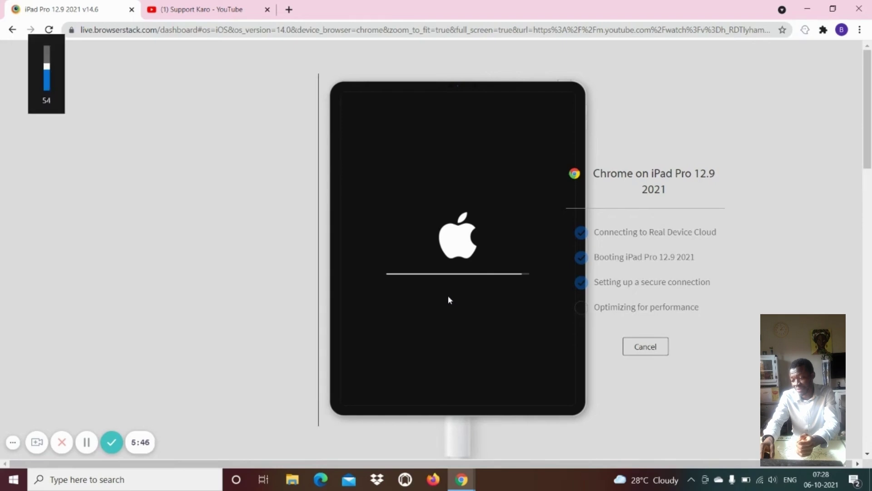
pyautogui.press('XF86AudioRaiseVolume')
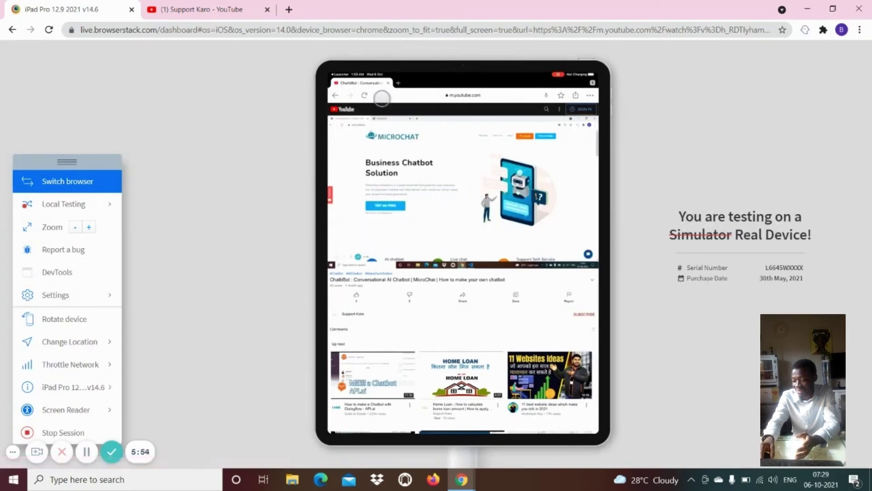
# - Look through the suggested videos on the iPad Pro's YouTube page and stop the session
pyautogui.scroll(-5, 452, 324)
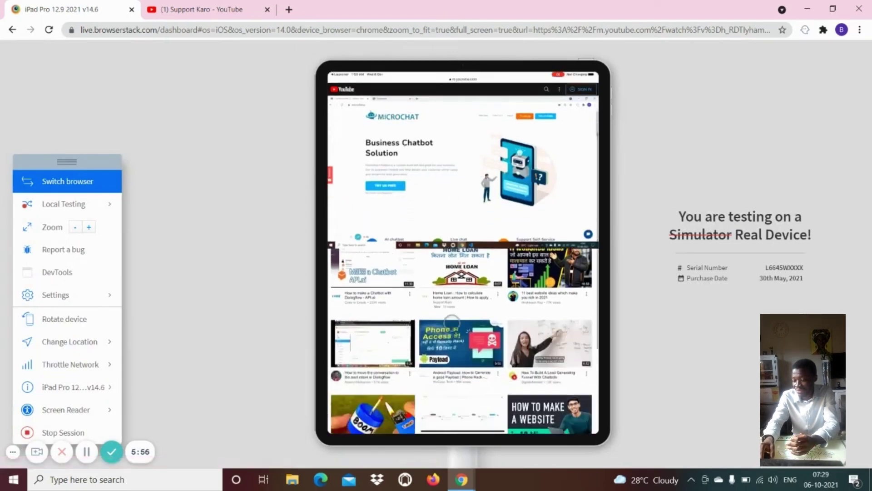
pyautogui.scroll(3, 456, 214)
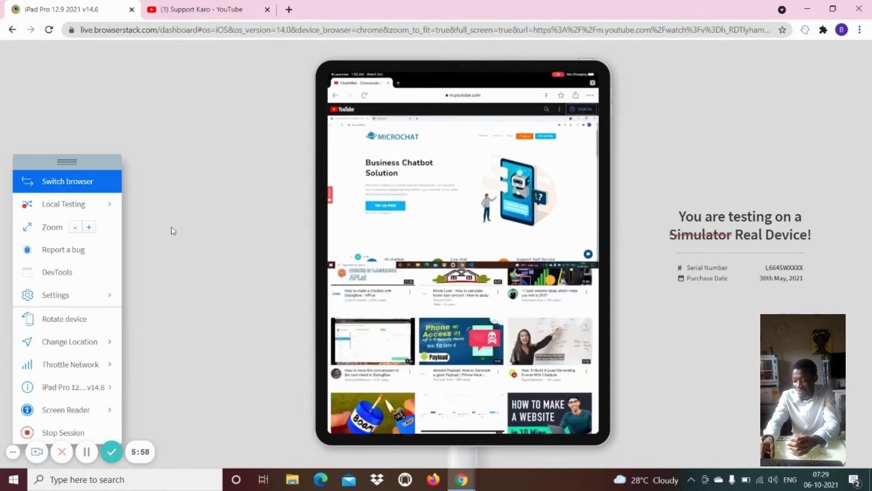
pyautogui.click(69, 432)
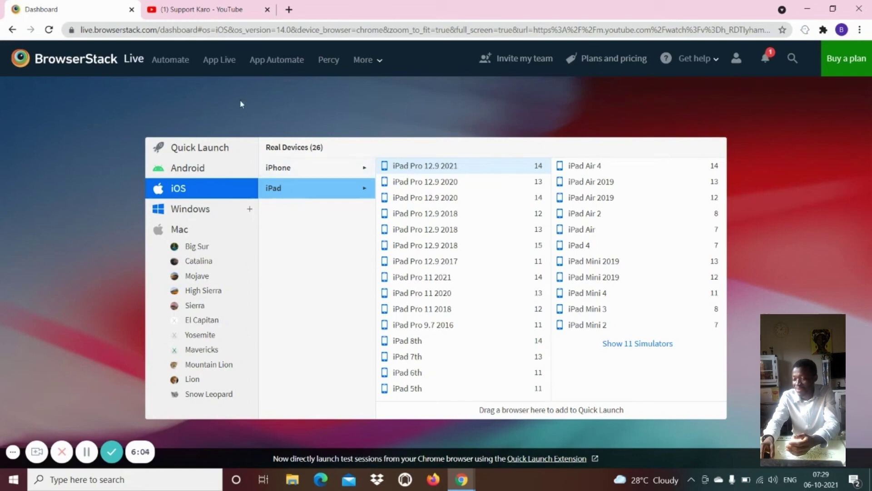
# - Open App Live and view the uploaded apps source before returning to the list of all sources
pyautogui.click(224, 64)
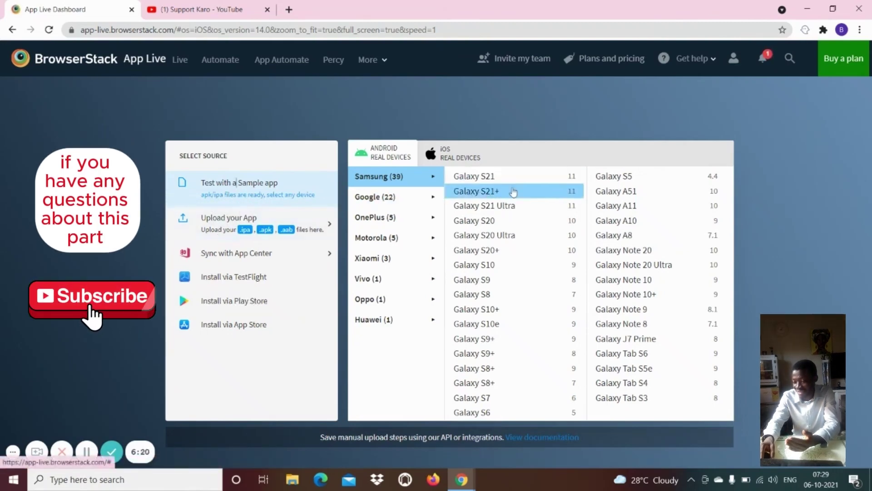
pyautogui.click(224, 226)
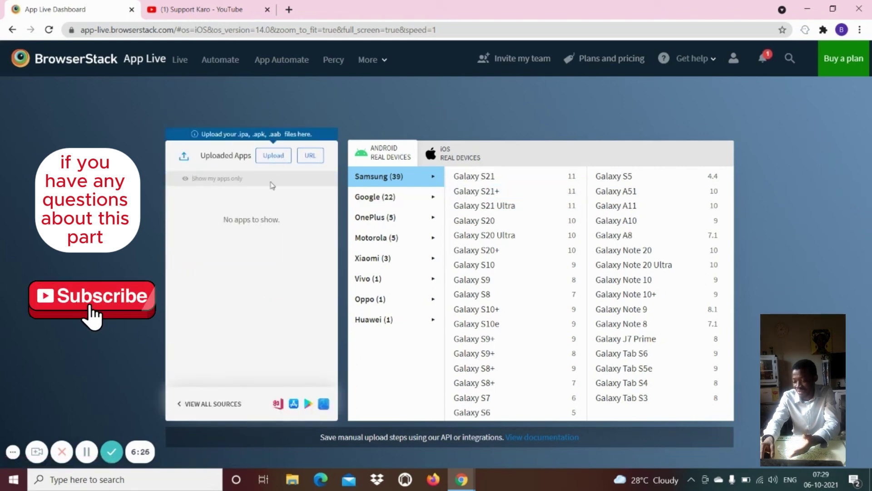
pyautogui.click(180, 405)
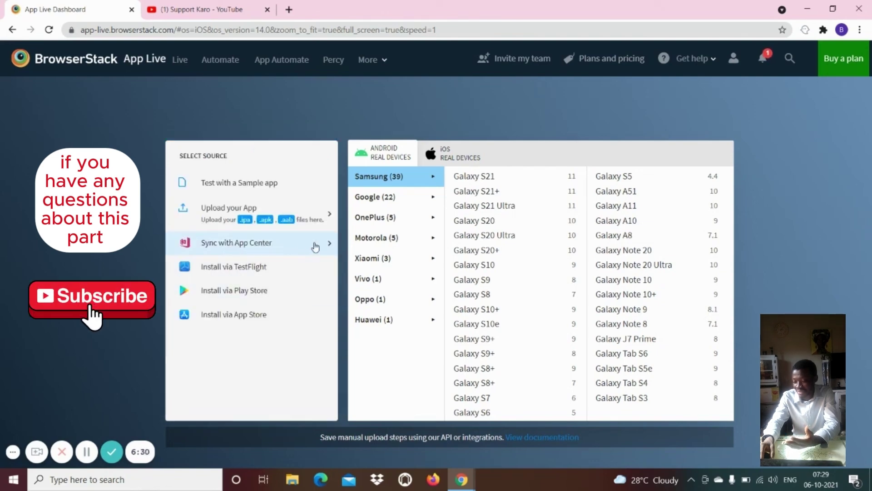
# - Review the Play Store and App Store install sources and the real devices offered for them
pyautogui.moveTo(313, 247); pyautogui.dragTo(312, 291)
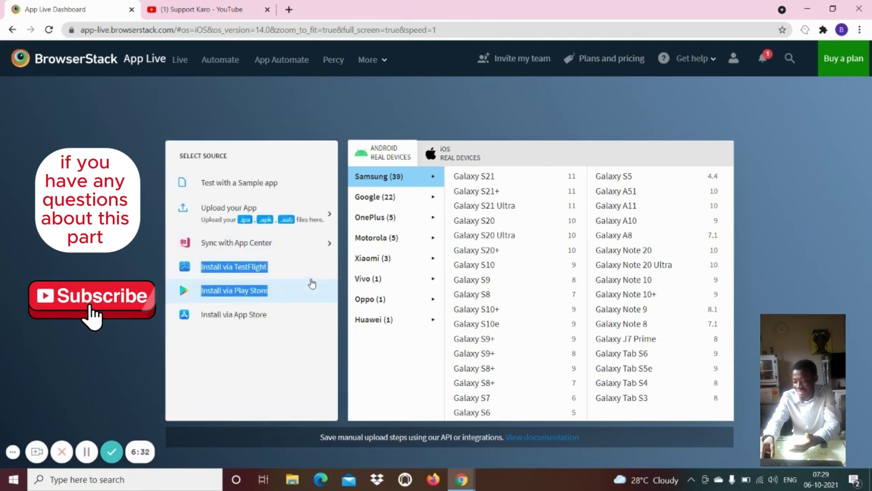
pyautogui.click(279, 269)
pyautogui.click(231, 305)
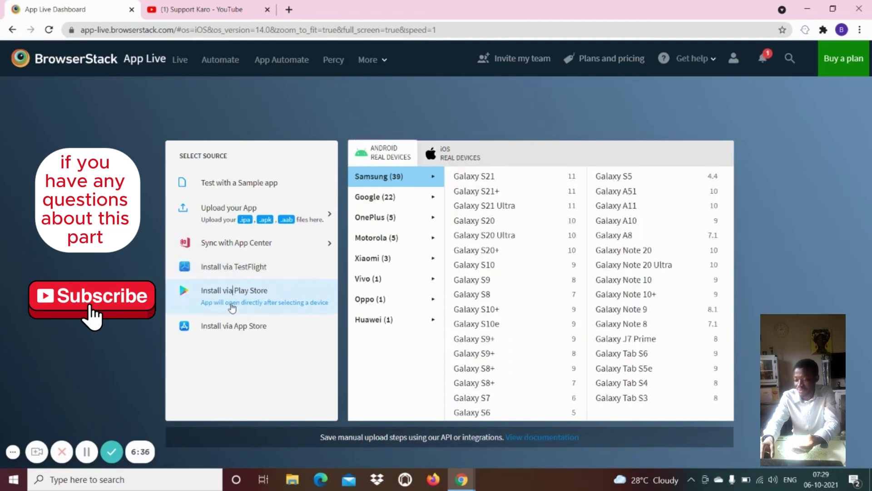
pyautogui.click(254, 326)
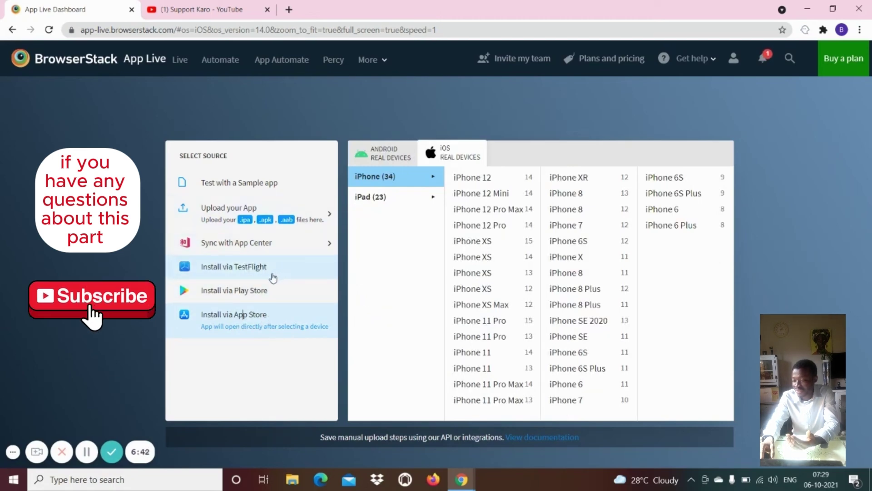
# - Launch the sample app on the Galaxy S21 and switch the session to the Galaxy S9 with Android 8
pyautogui.click(236, 186)
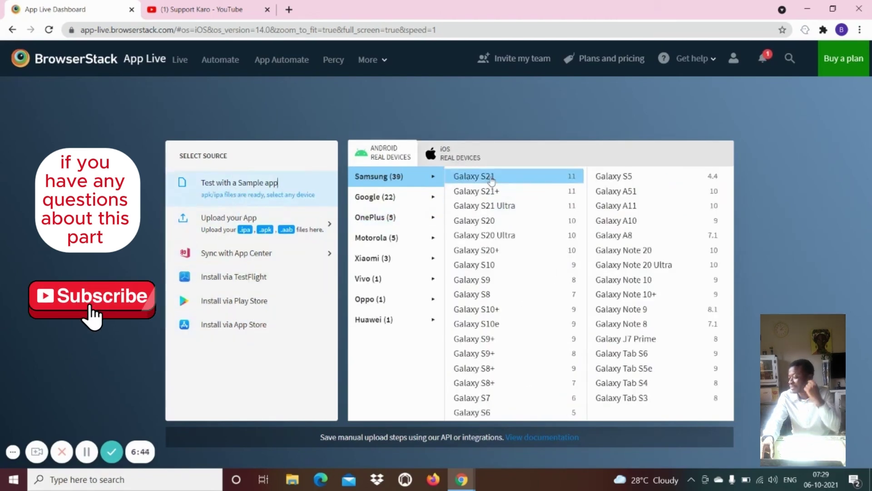
pyautogui.click(490, 176)
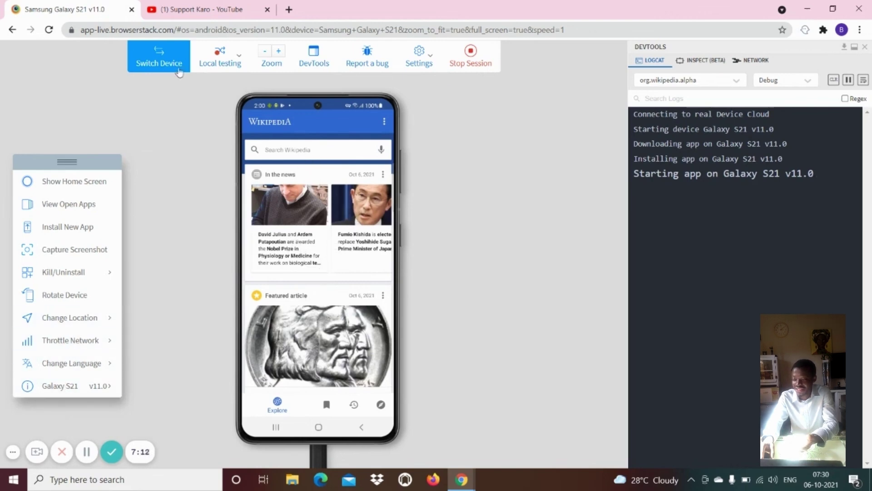
pyautogui.click(157, 62)
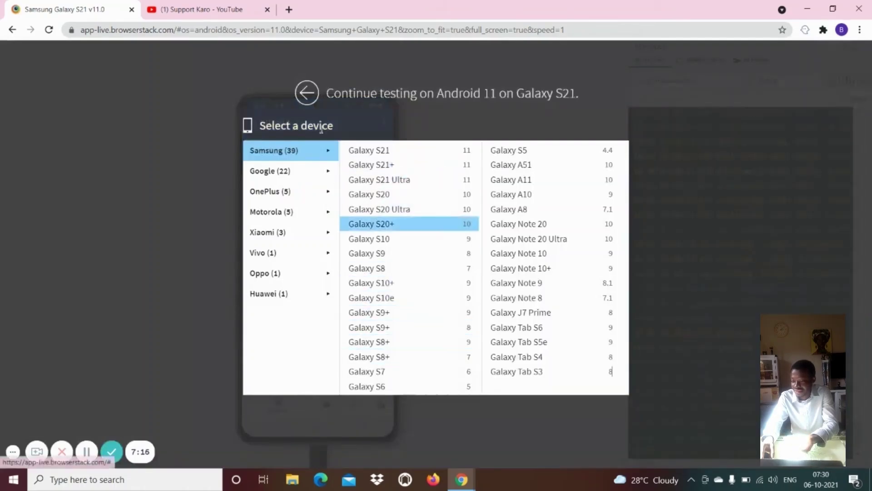
pyautogui.click(376, 257)
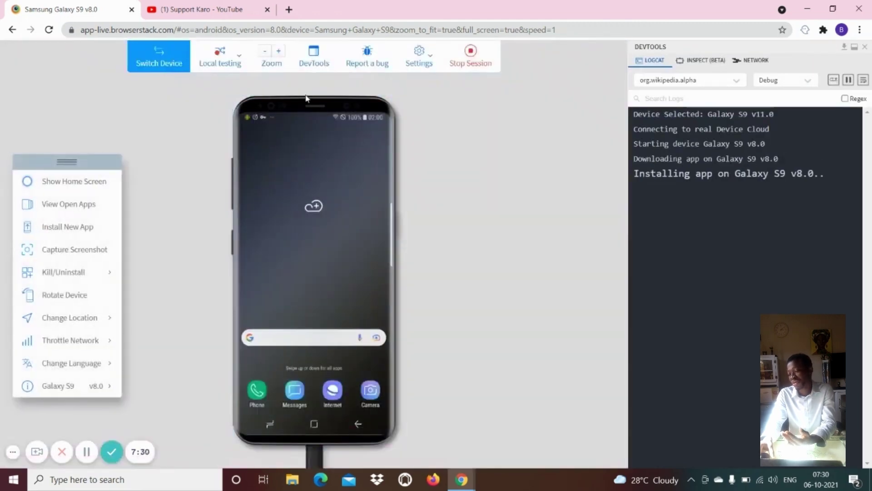
# - Check the zoom control and idle timeout settings in the Galaxy S9 session and stop the session
pyautogui.click(279, 51)
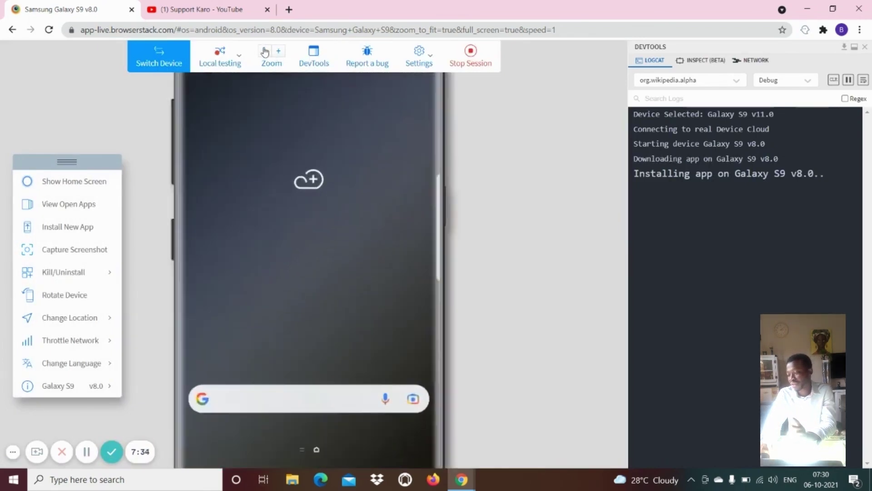
pyautogui.click(265, 52)
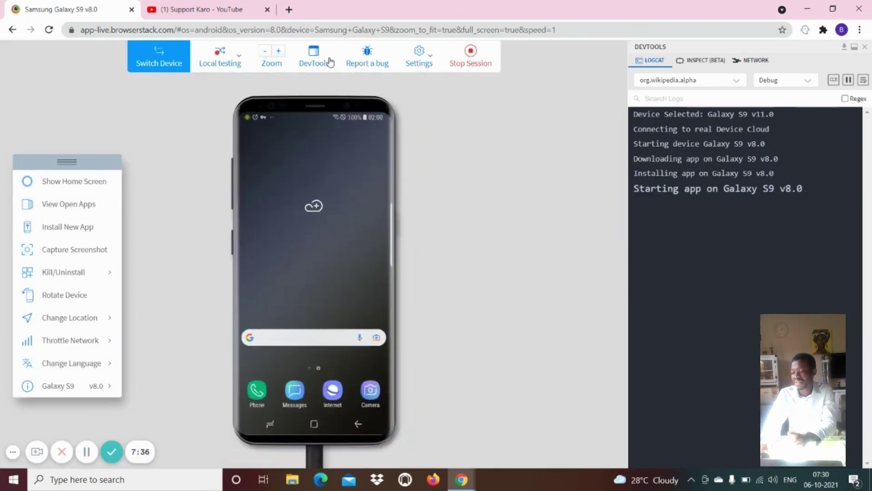
pyautogui.click(427, 63)
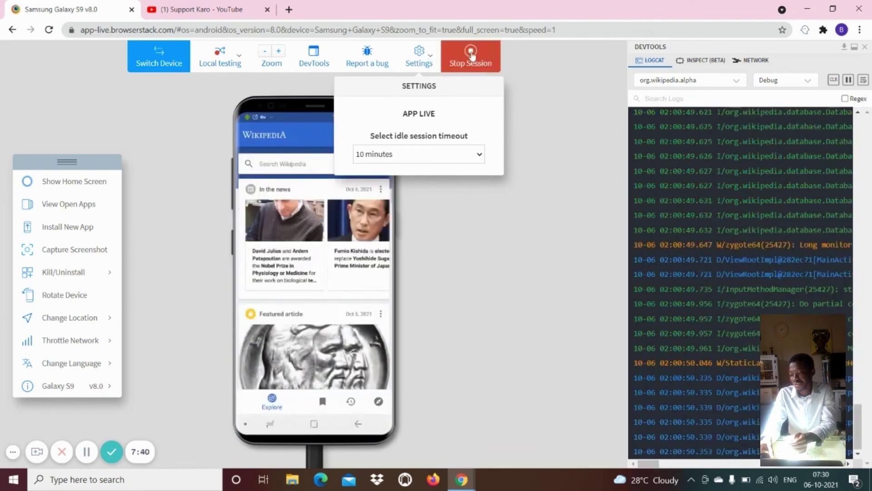
pyautogui.click(472, 56)
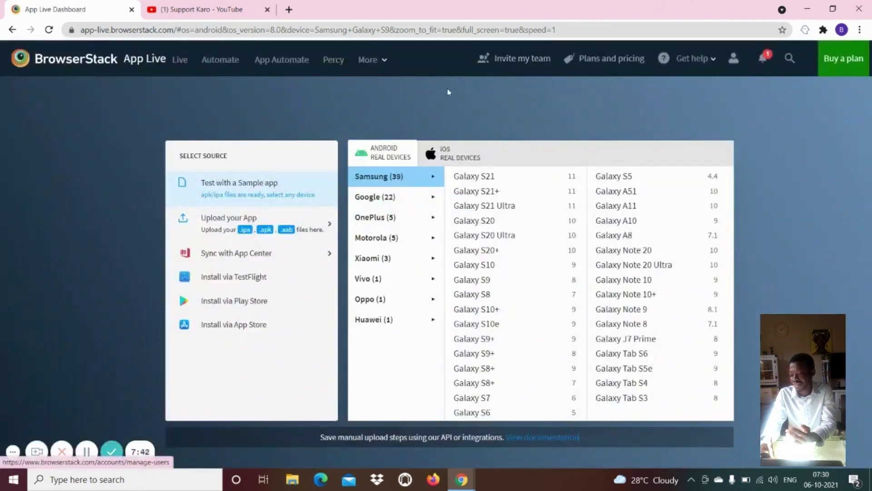